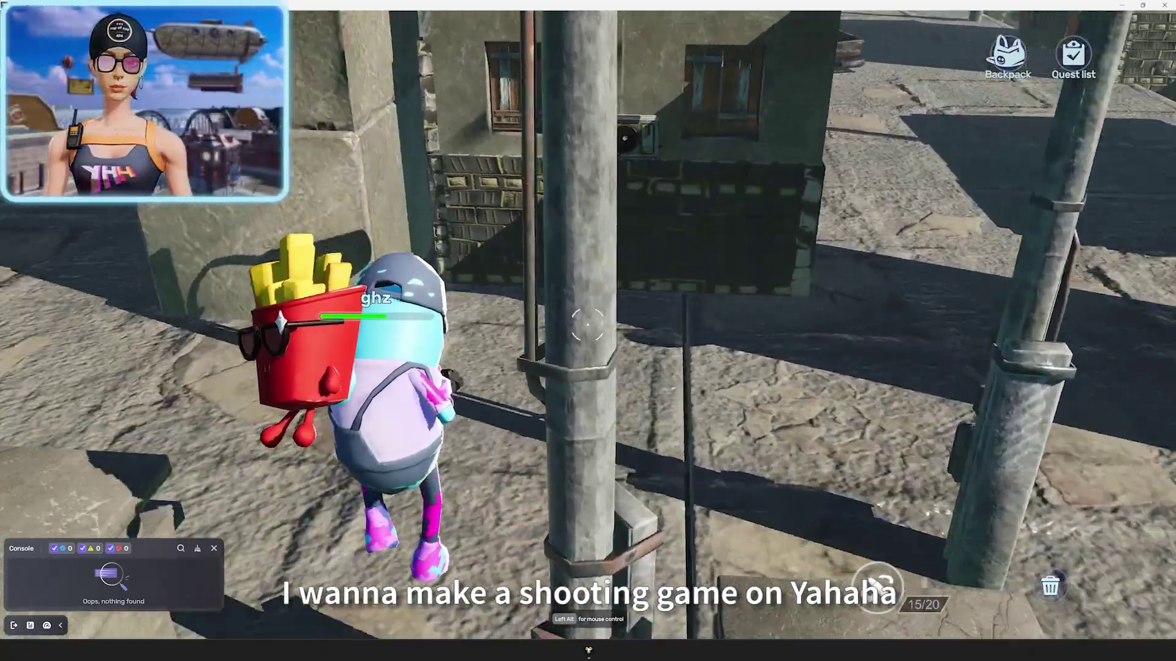
Walk through the ruined streets, shoot down the approaching zombies, and get into the red car
{"action": "key", "text": "w"}
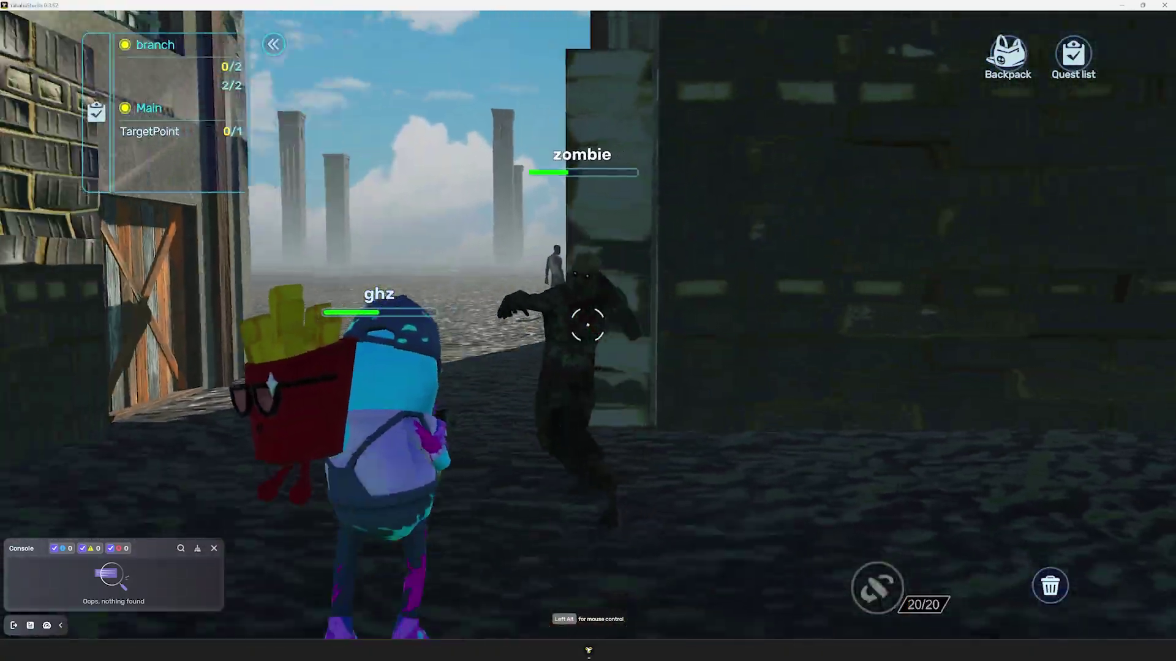
{"action": "left_click", "coordinate": [588, 325]}
{"action": "left_click", "coordinate": [588, 324]}
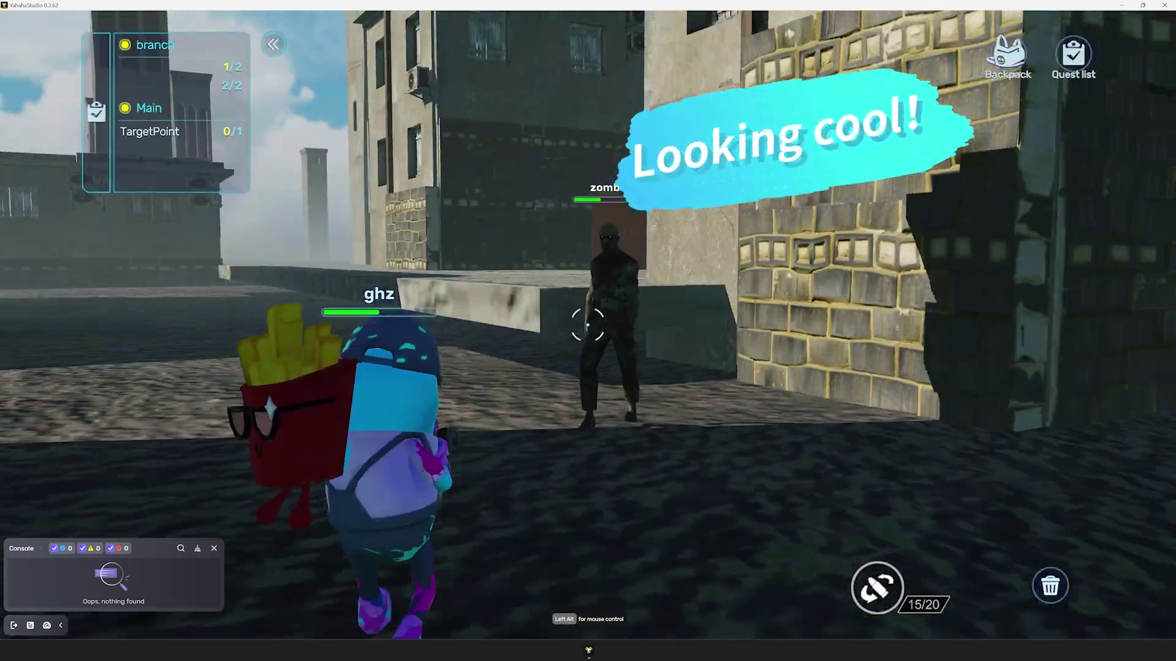
{"action": "left_click", "coordinate": [588, 325]}
{"action": "left_click", "coordinate": [588, 324]}
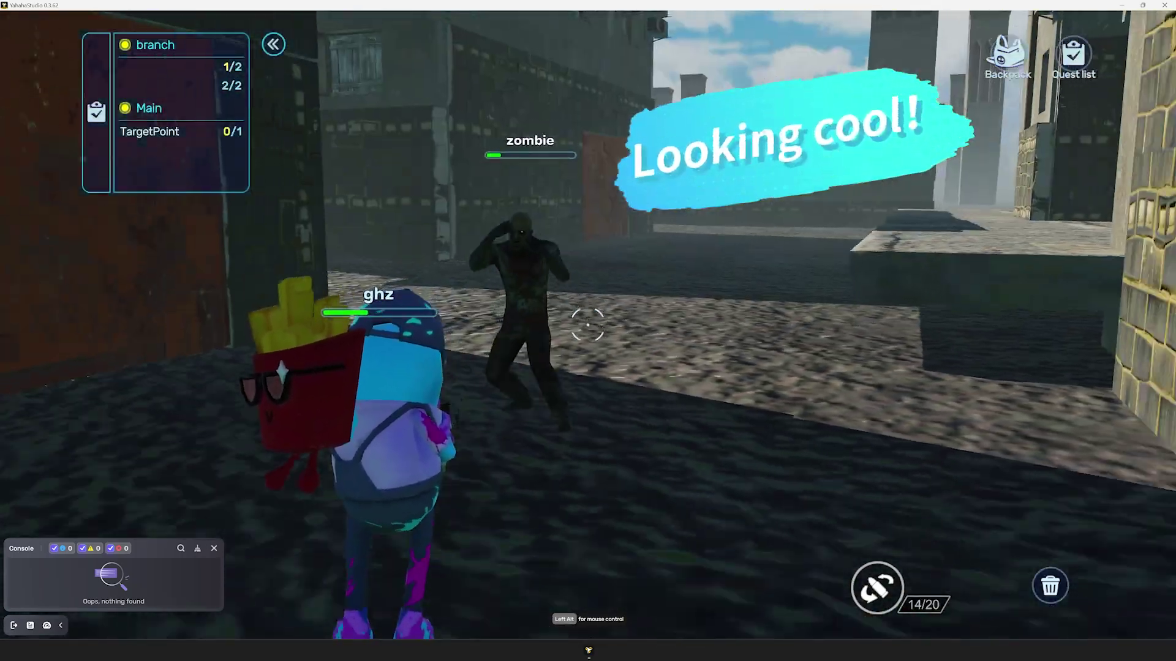
{"action": "left_click", "coordinate": [588, 325]}
{"action": "left_click", "coordinate": [588, 325]}
{"action": "key", "text": "w"}
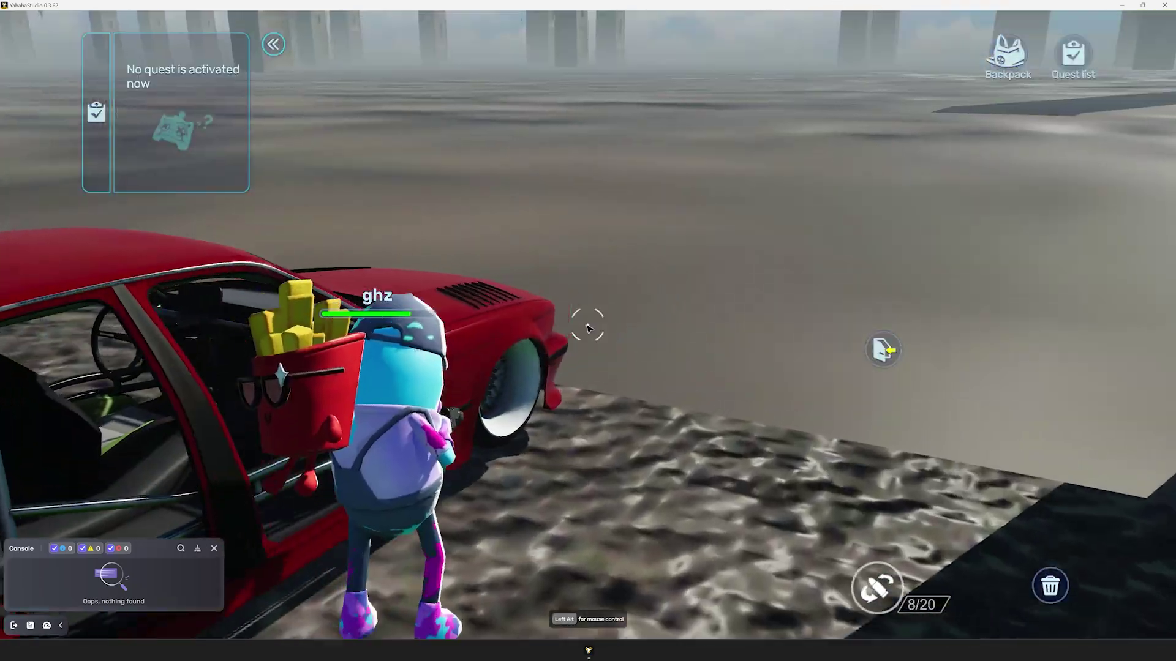
{"action": "left_click", "coordinate": [894, 354]}
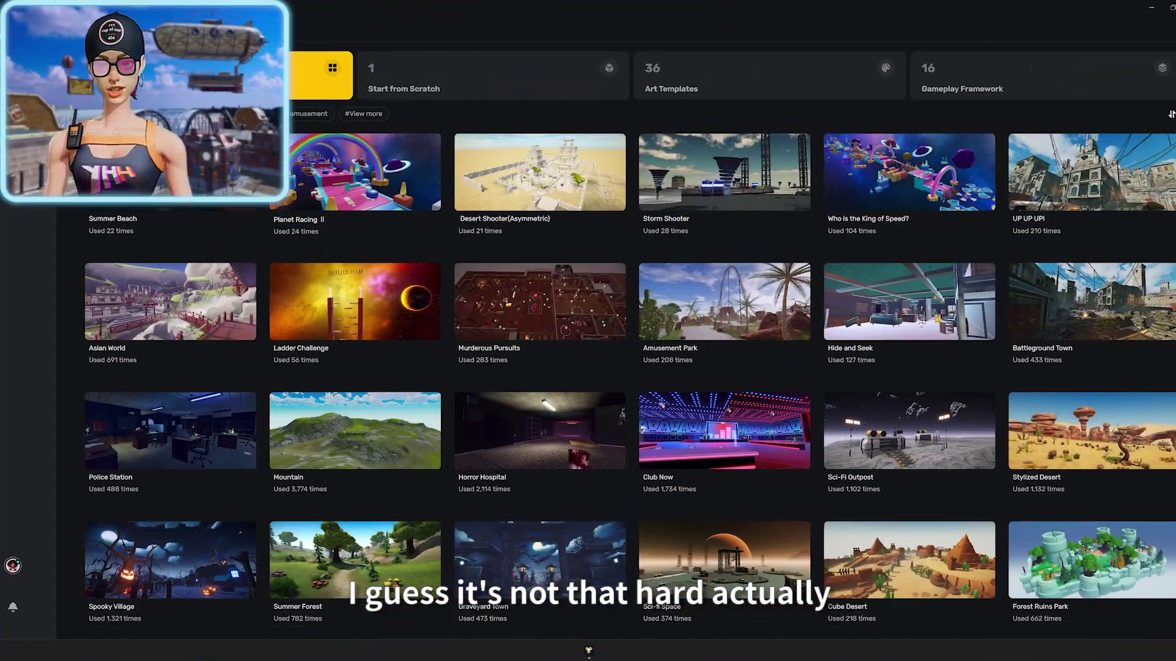
Pick the Battleground Town card in the template gallery and create a project from it
{"action": "mouse_move", "coordinate": [245, 313]}
{"action": "mouse_move", "coordinate": [734, 315]}
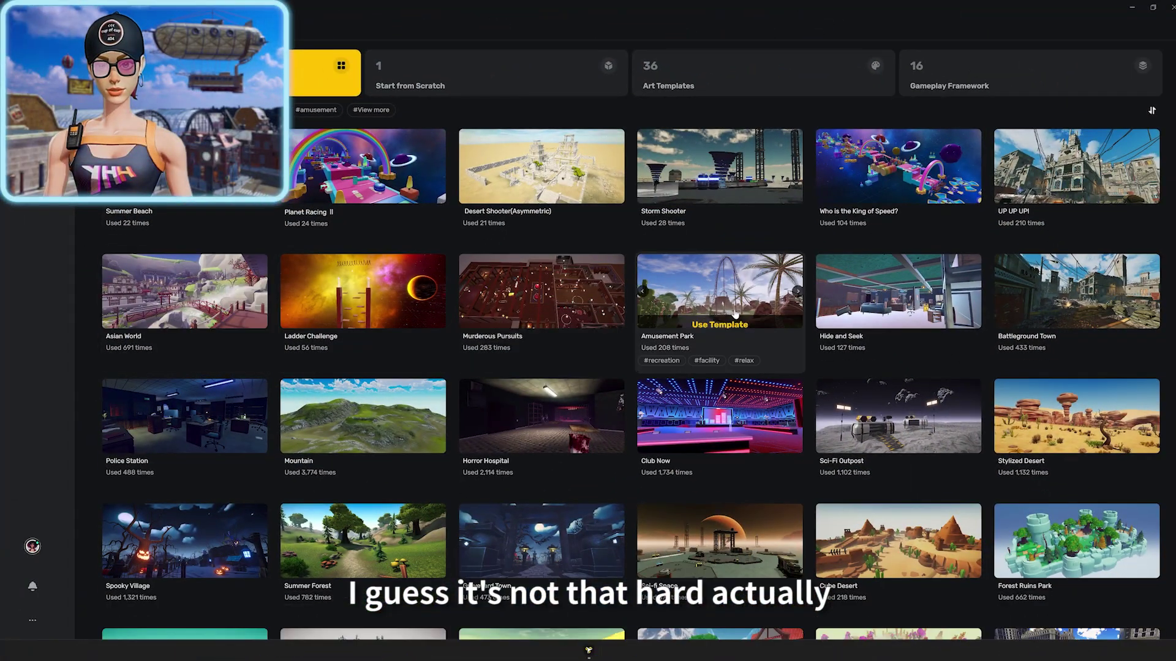
{"action": "left_click", "coordinate": [1085, 294]}
{"action": "left_click", "coordinate": [746, 242]}
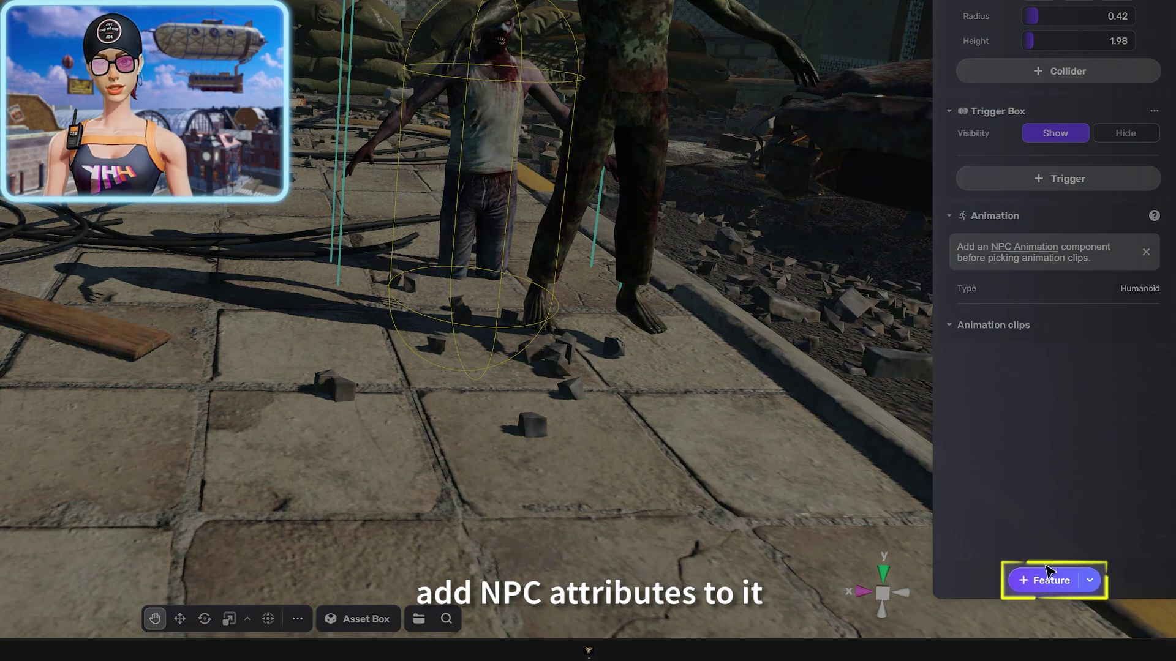
Add the Behaviour feature to the zombie and set its mode to Patrol
{"action": "left_click", "coordinate": [1057, 580]}
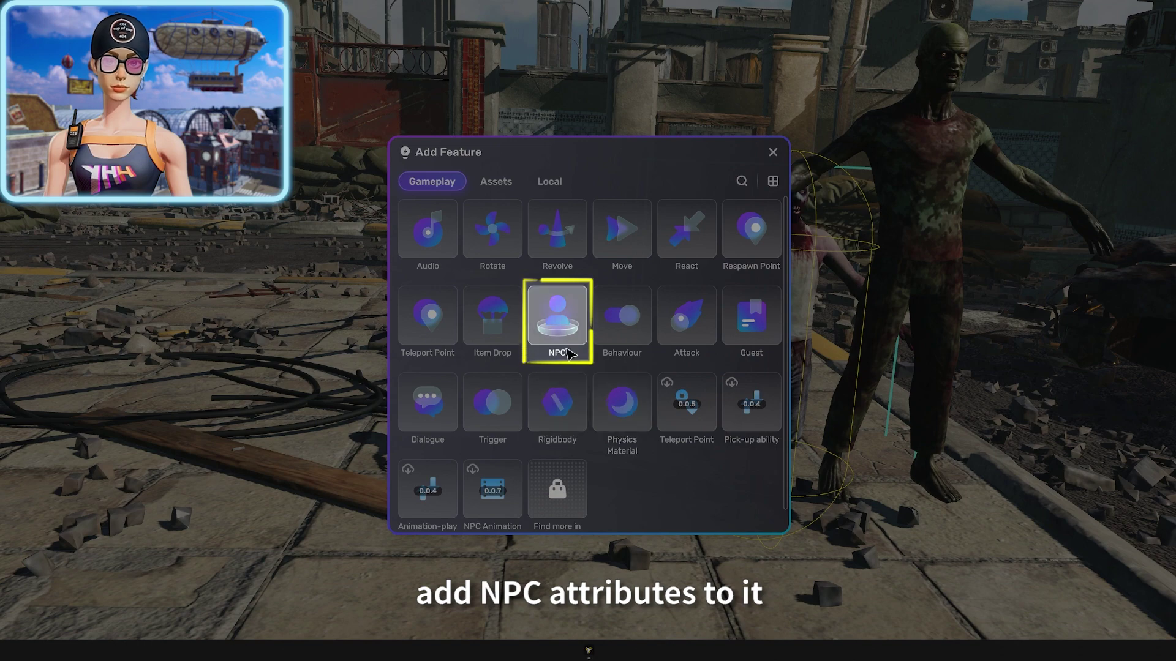
{"action": "left_click", "coordinate": [618, 342]}
{"action": "left_click", "coordinate": [1103, 301]}
{"action": "left_click", "coordinate": [1069, 325]}
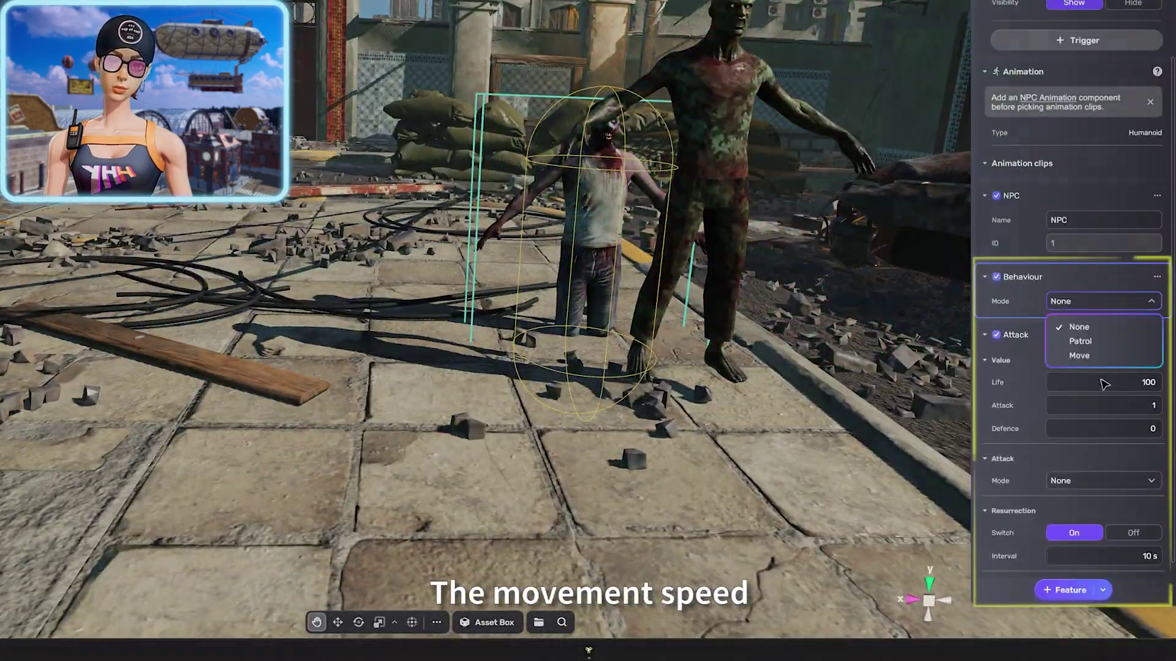
{"action": "left_click", "coordinate": [1080, 341]}
Set the zombie's attack power to 10 and its attack mode to Active attack
{"action": "mouse_move", "coordinate": [1028, 433]}
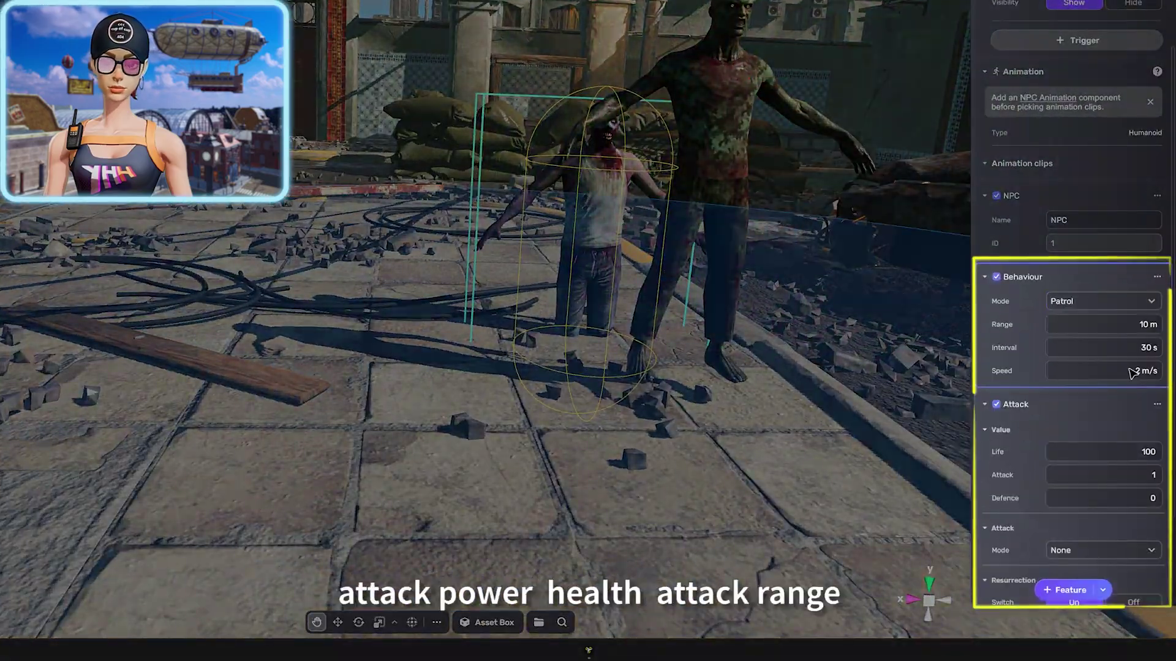
{"action": "scroll", "coordinate": [1132, 372], "scroll_direction": "down", "scroll_amount": 3}
{"action": "left_click", "coordinate": [1128, 398]}
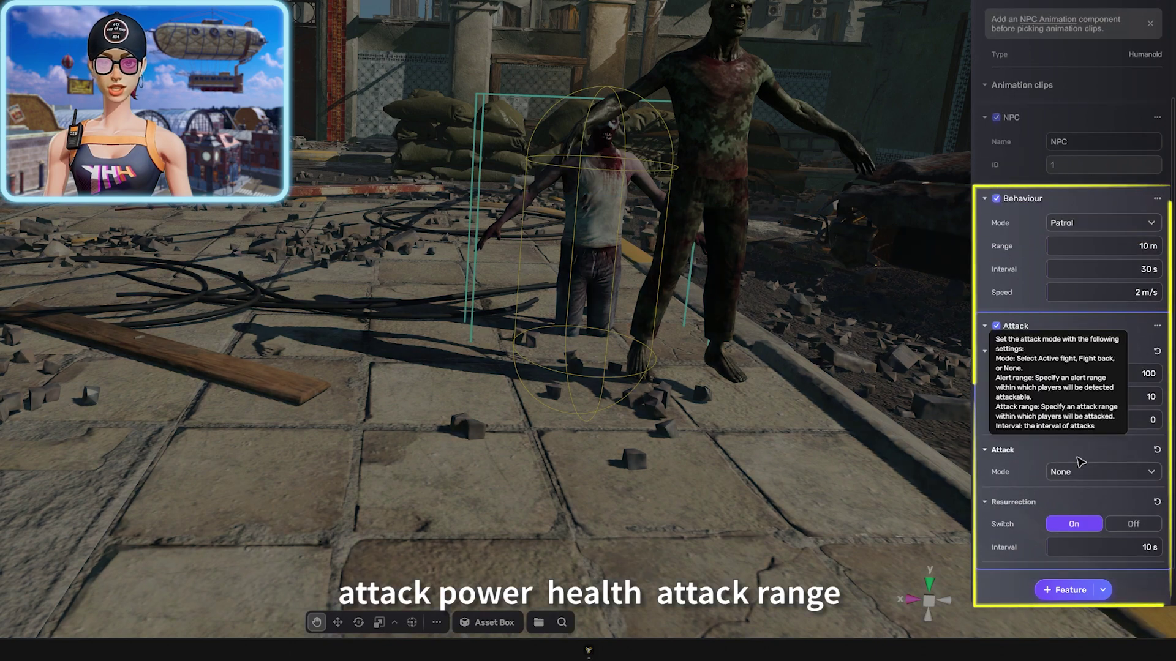
{"action": "left_click", "coordinate": [1102, 527]}
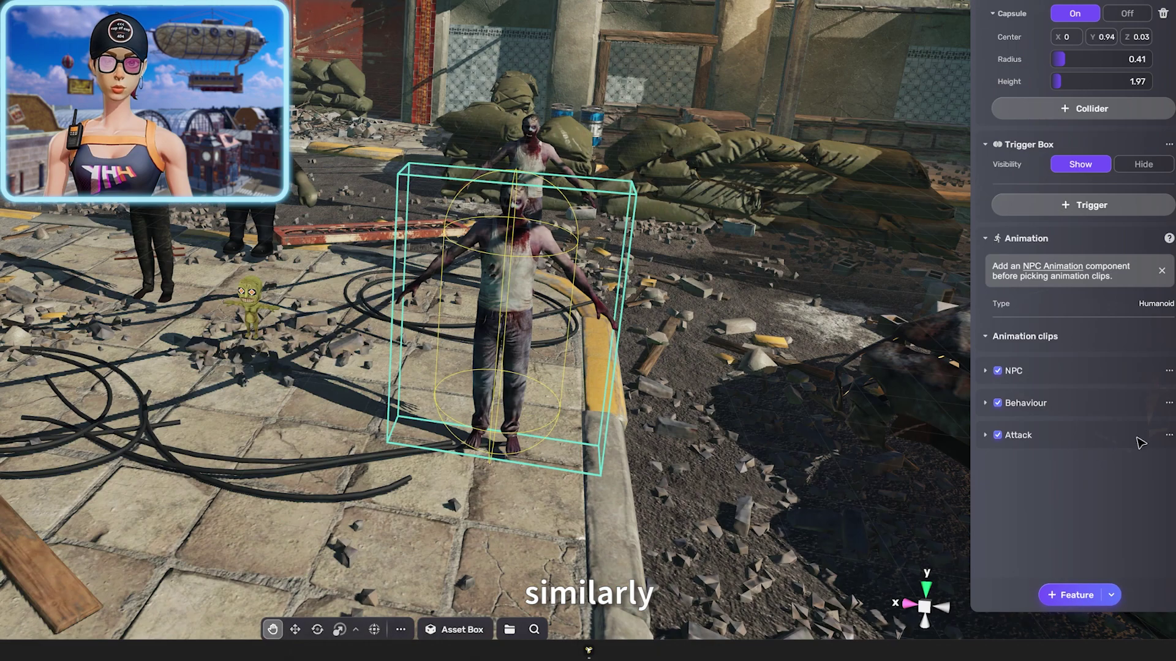
Copy the first zombie's Attack component and paste it onto another zombie
{"action": "left_click", "coordinate": [1169, 435]}
{"action": "left_click", "coordinate": [1103, 498]}
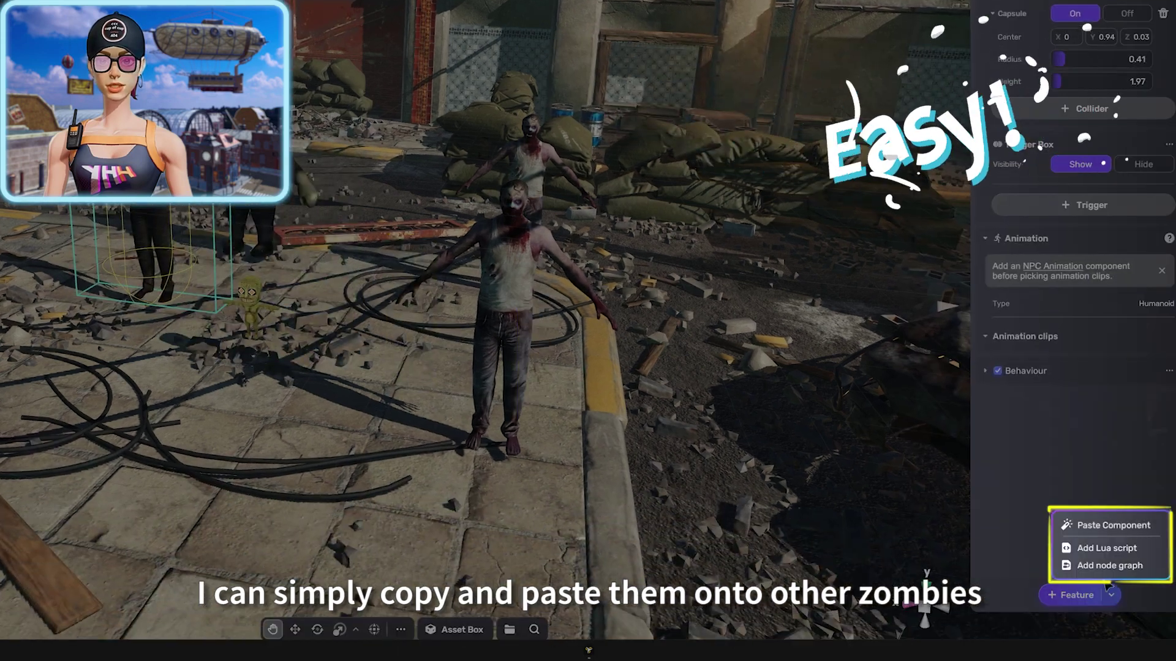
{"action": "left_click", "coordinate": [1107, 528]}
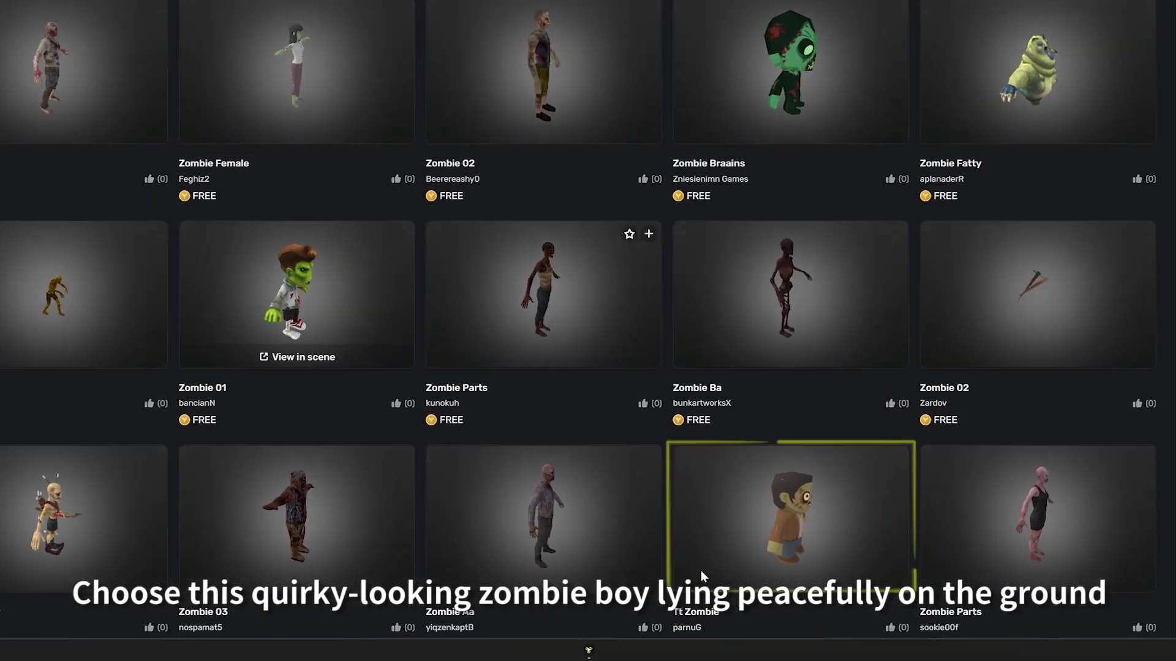
Place the reclining zombie boy model from the Asset Library into the scene beside the sandbags
{"action": "left_click", "coordinate": [795, 580]}
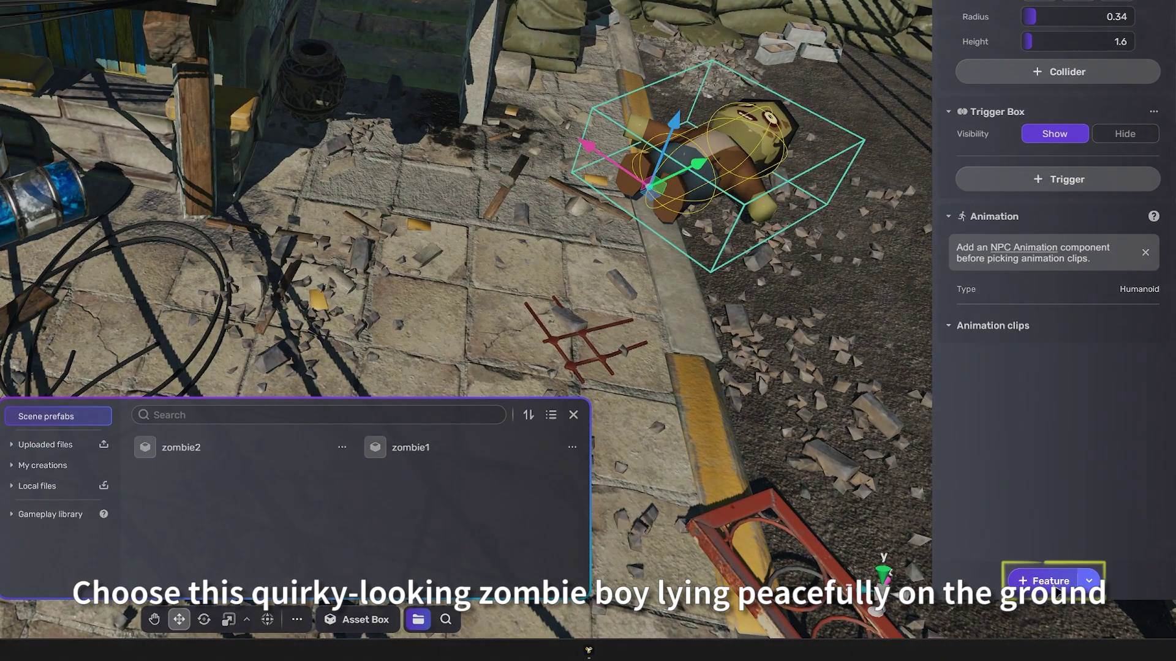
{"action": "left_click", "coordinate": [1092, 600]}
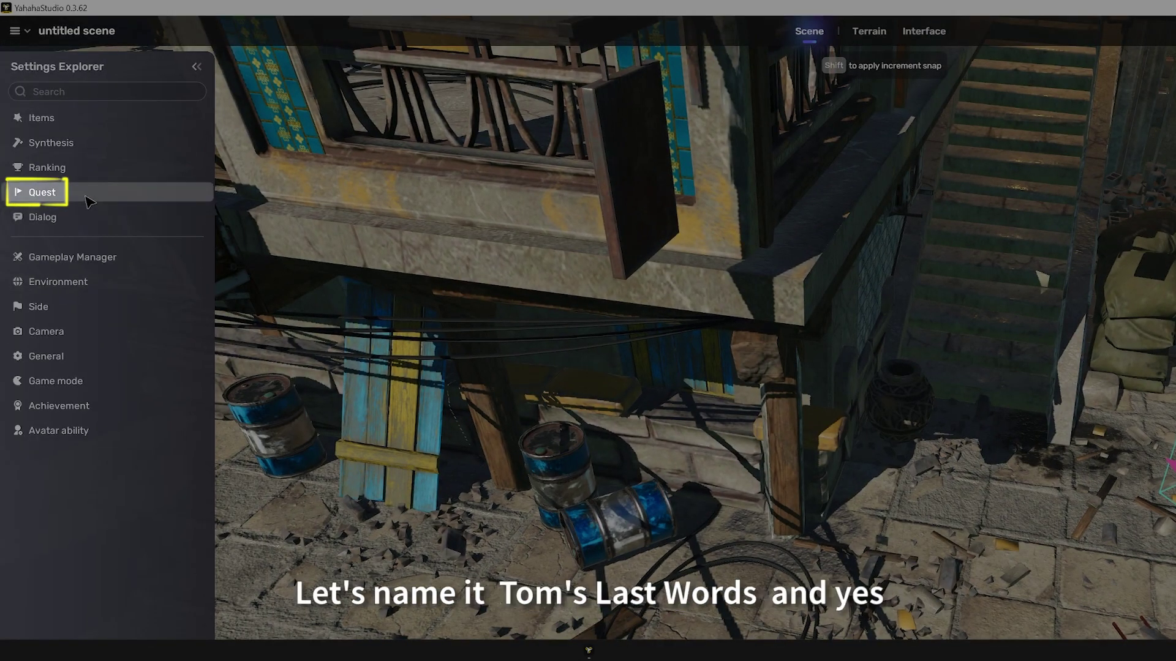
Add a new Main quest in Quest settings with type PointReach
{"action": "left_click", "coordinate": [89, 202]}
{"action": "left_click", "coordinate": [605, 405]}
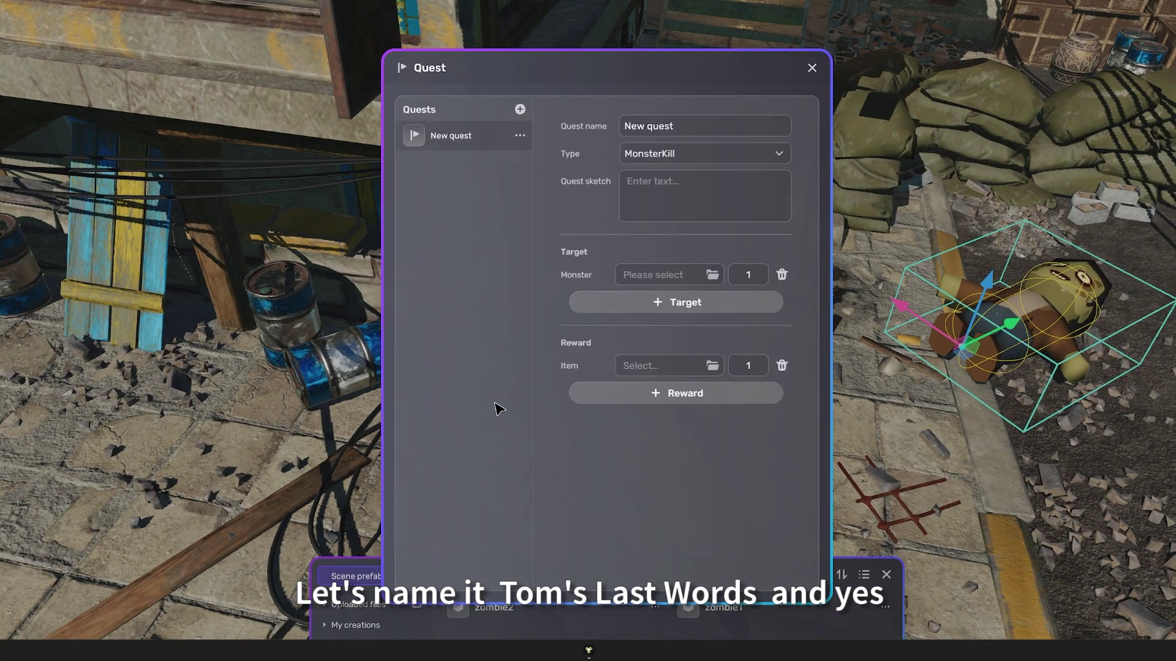
{"action": "left_click", "coordinate": [704, 154]}
{"action": "left_click", "coordinate": [669, 218]}
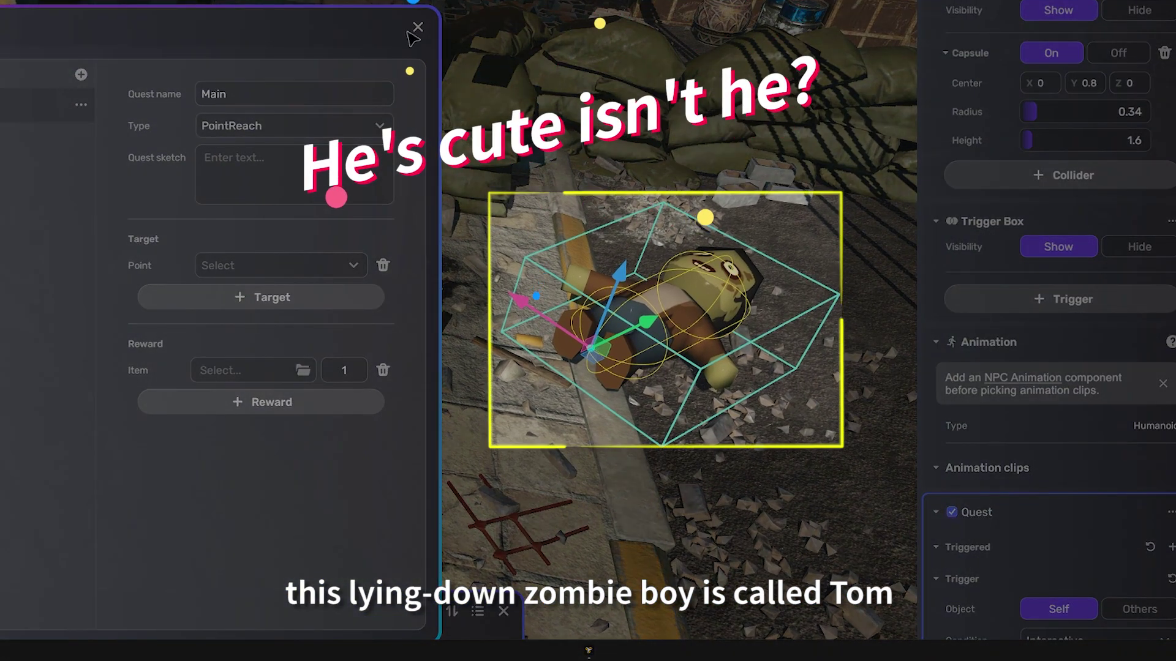
{"action": "left_click", "coordinate": [418, 27]}
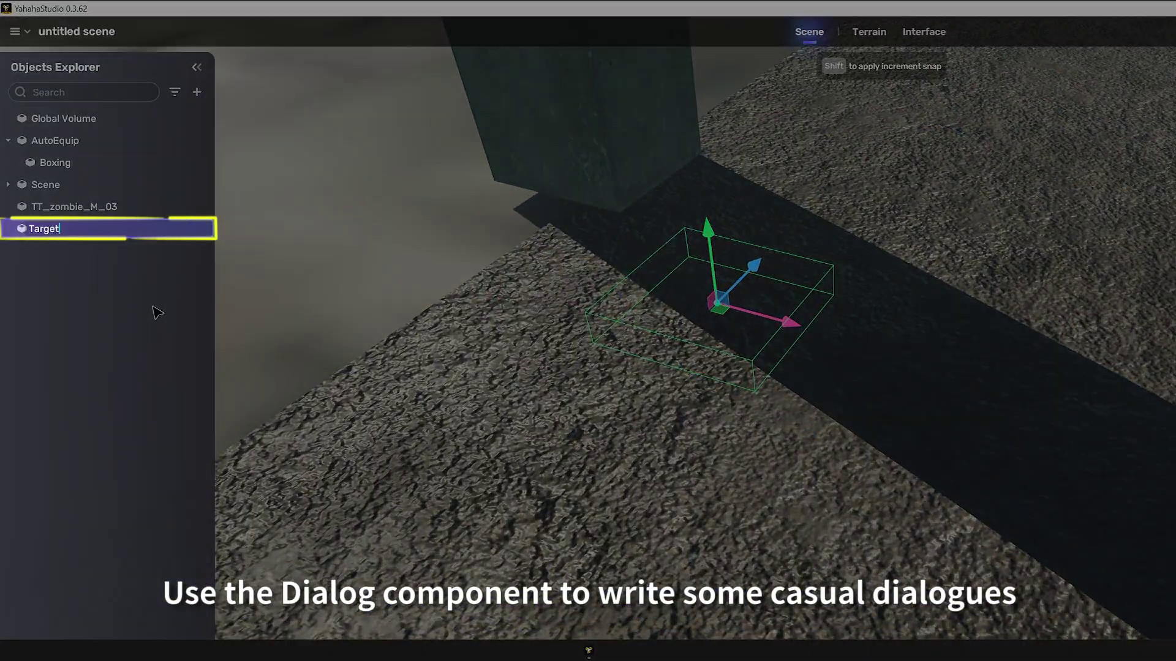
Rename the Empty object to TargetPoint and create a new dialogue in Dialog settings
{"action": "type", "text": "Point"}
{"action": "key", "text": "Return"}
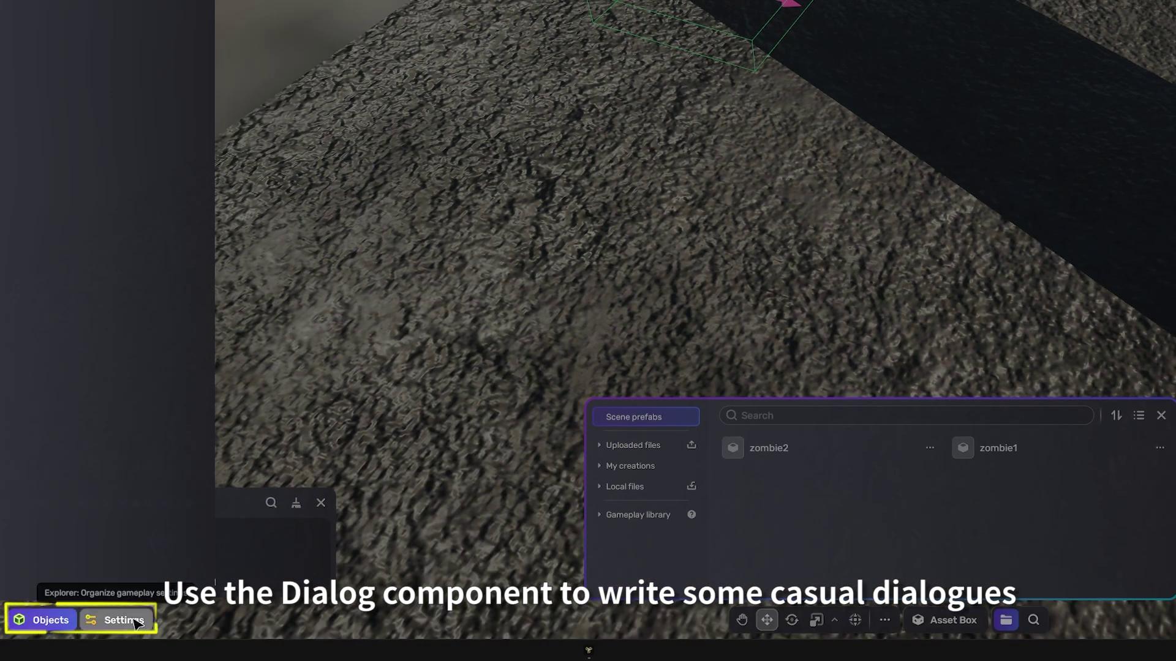
{"action": "left_click", "coordinate": [122, 620]}
{"action": "left_click", "coordinate": [74, 217]}
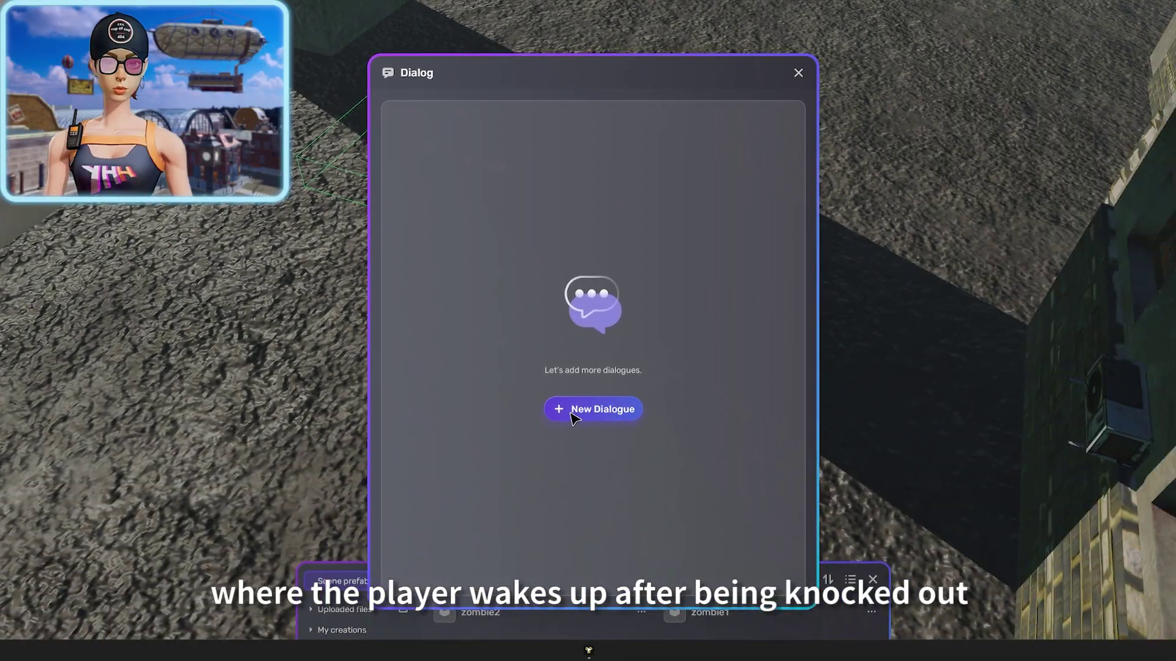
{"action": "left_click", "coordinate": [881, 565]}
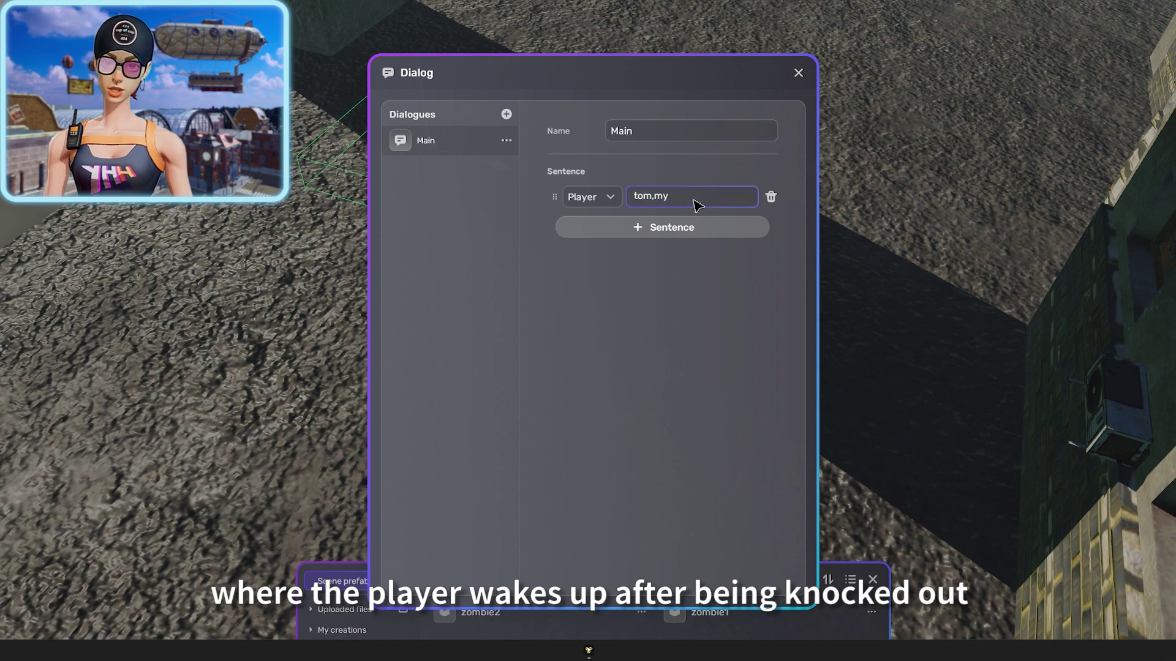
Write the dialogue lines with Tom, from 'what are you talking about, tom?' to 'GO! Qui'
{"action": "type", "text": "brother,what happened to you?"}
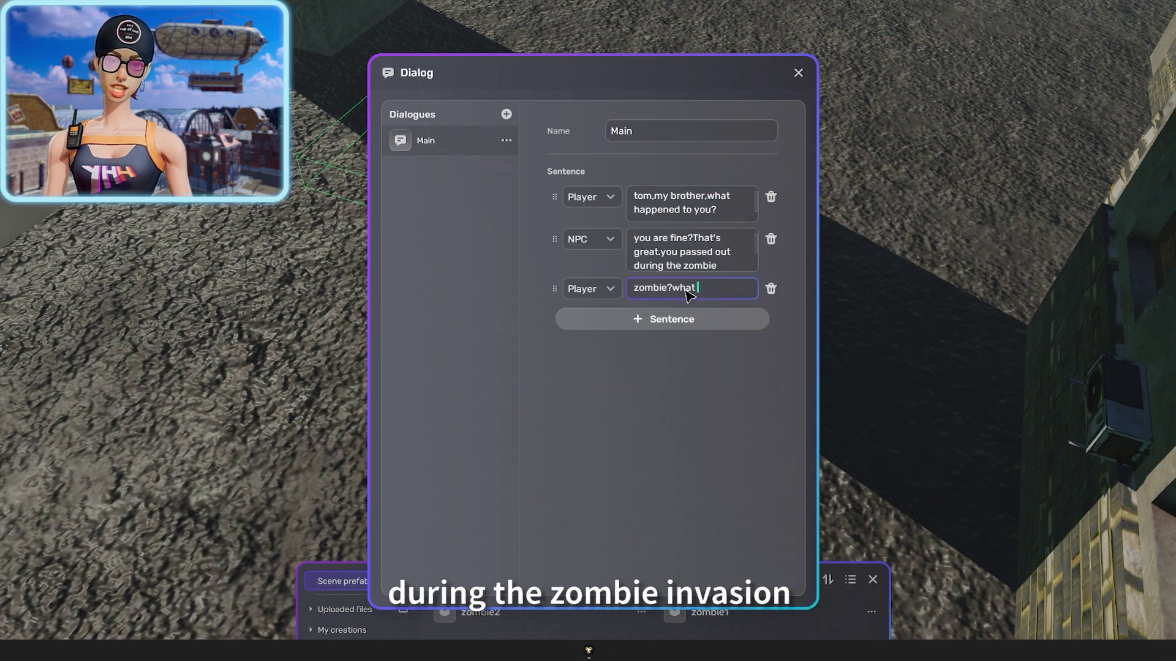
{"action": "type", "text": " you talking about,tom?"}
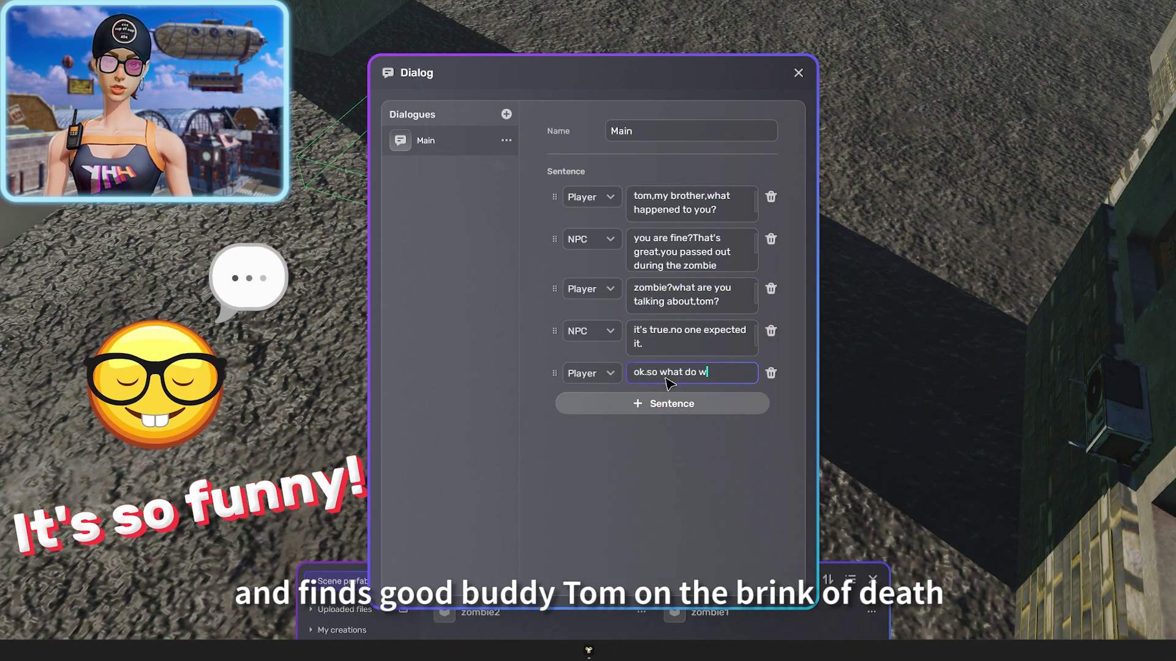
{"action": "type", "text": "e do?"}
{"action": "left_click", "coordinate": [703, 403]}
{"action": "type", "text": "there's my gun up"}
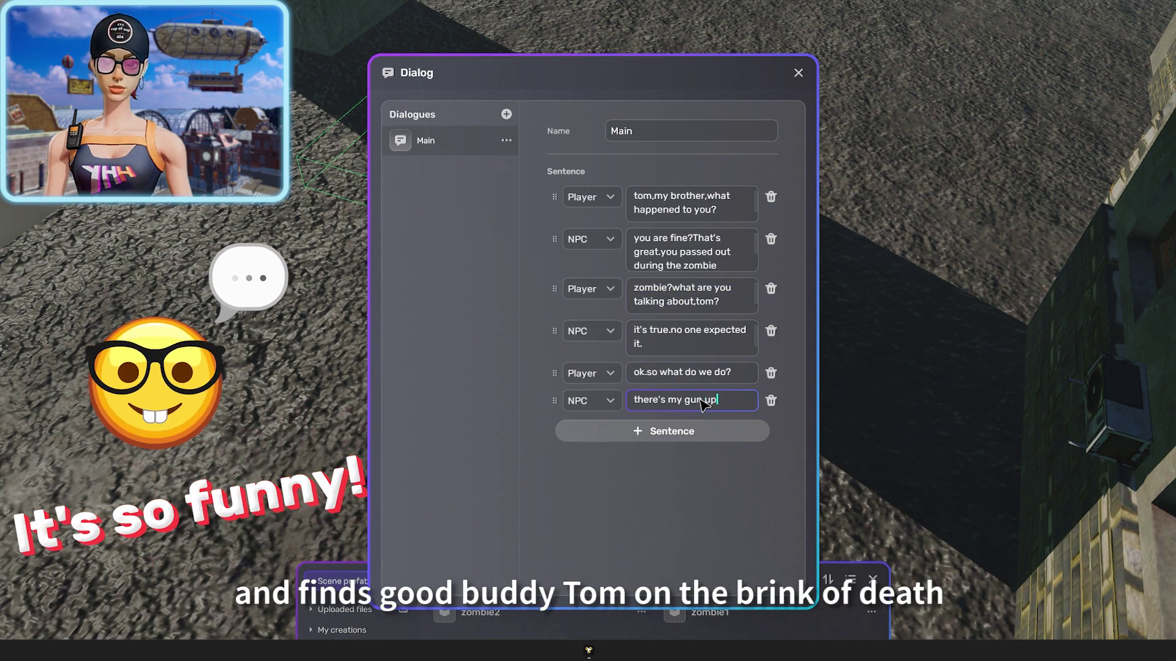
{"action": "type", "text": " can i save you?"}
{"action": "left_click", "coordinate": [680, 481]}
{"action": "type", "text": "get you gun. run! go!"}
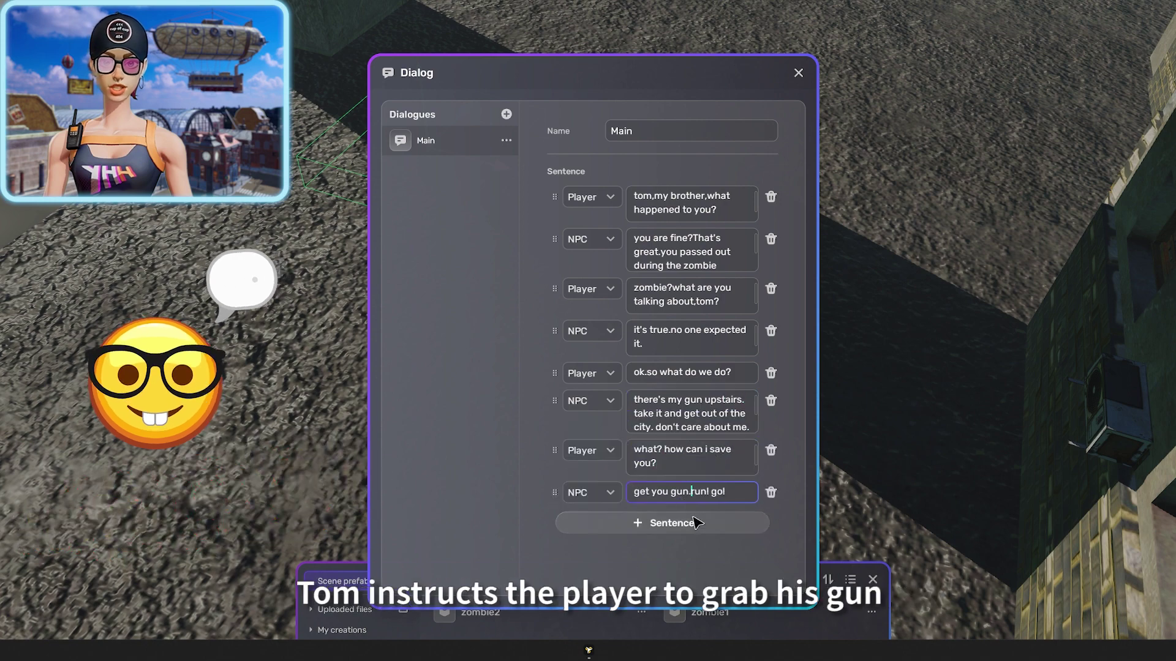
{"action": "left_click", "coordinate": [697, 523]}
{"action": "type", "text": "tom?"}
{"action": "left_click", "coordinate": [686, 550]}
{"action": "type", "text": "GO! Quick!"}
Set Tom's quest dialogue to Main
{"action": "left_click", "coordinate": [798, 73]}
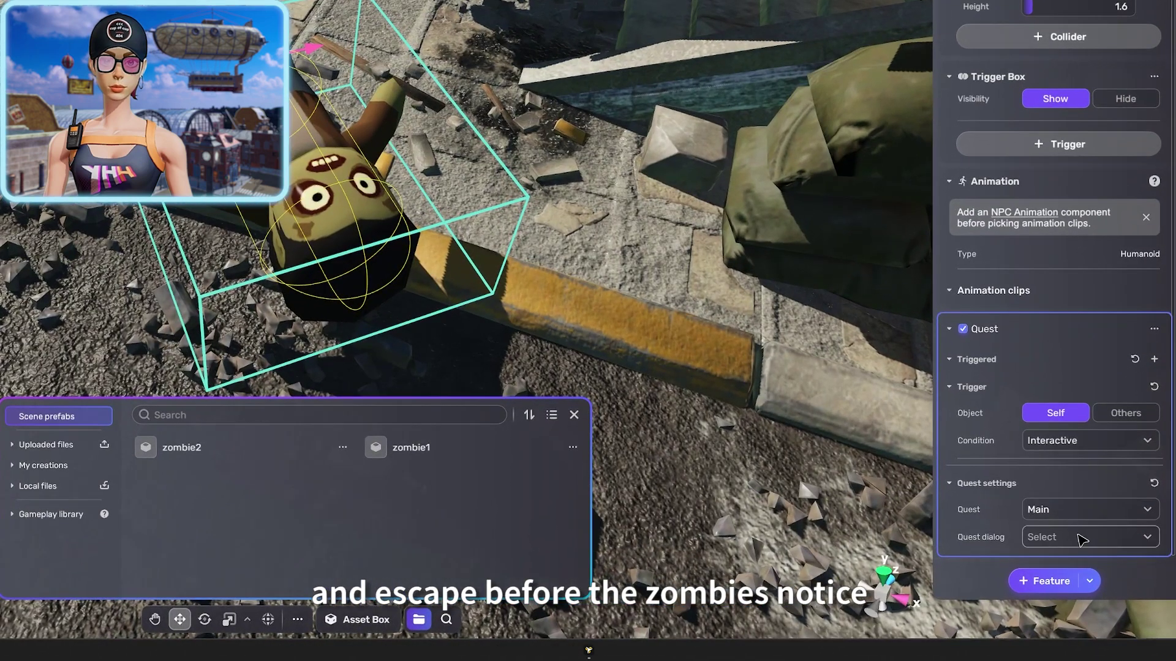
{"action": "left_click", "coordinate": [1082, 538]}
{"action": "left_click", "coordinate": [1077, 329]}
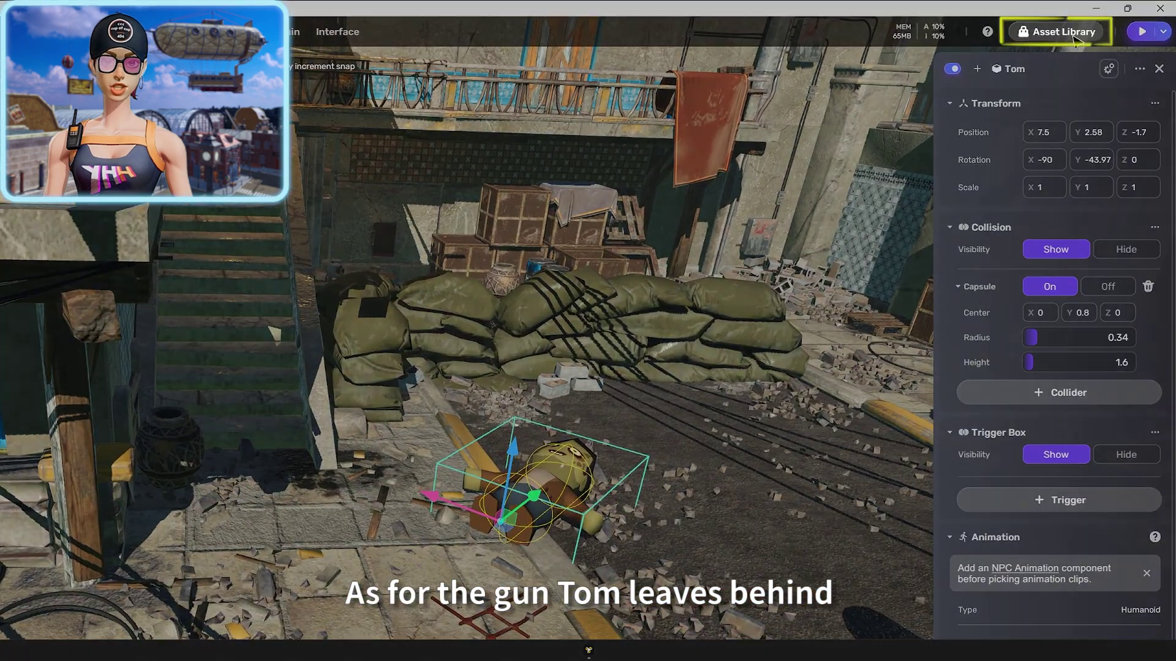
Search the Asset Library for 'gun', place the Electric gun, and set its initial magazine to 20
{"action": "left_click", "coordinate": [1064, 32]}
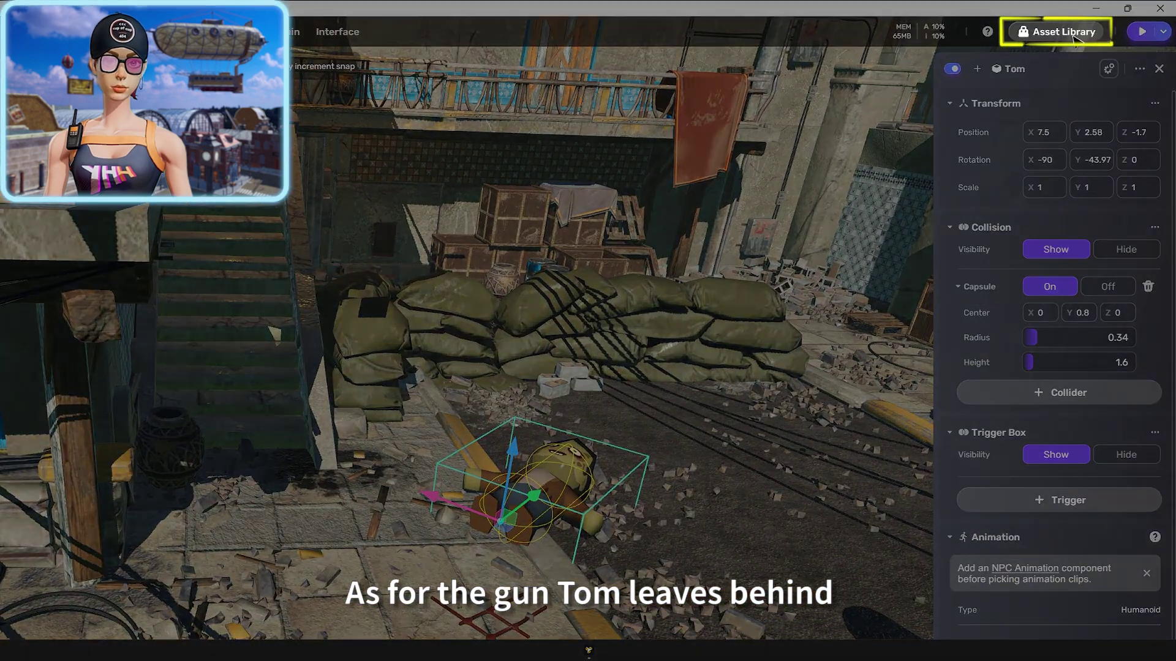
{"action": "type", "text": "gun"}
{"action": "key", "text": "Return"}
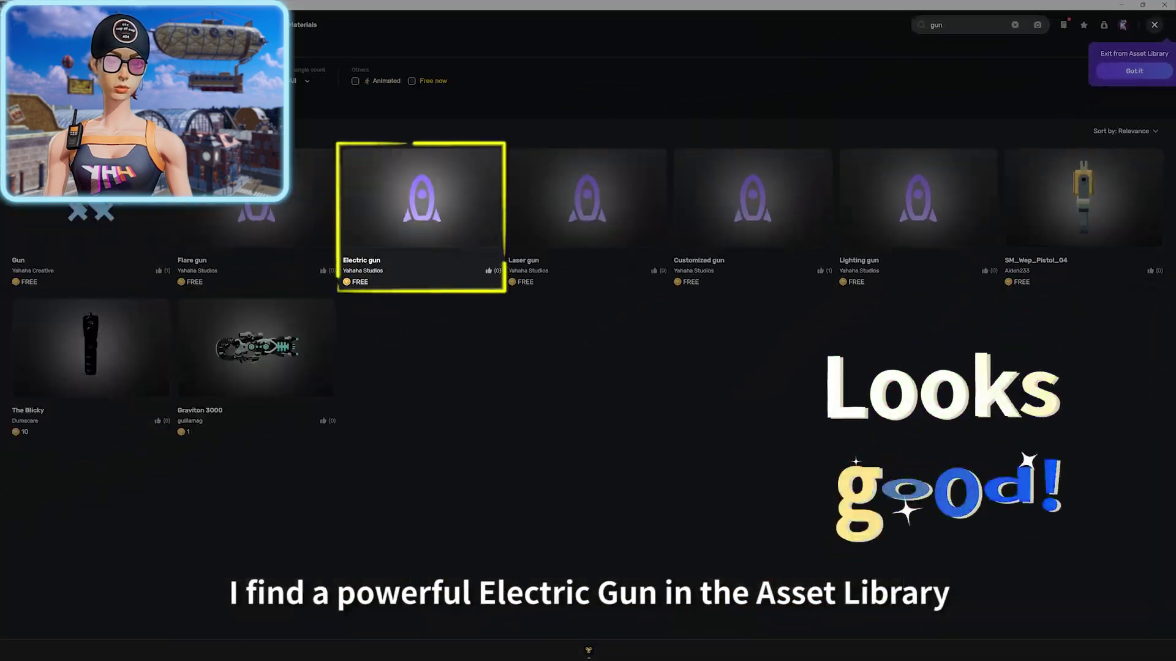
{"action": "left_click", "coordinate": [422, 240]}
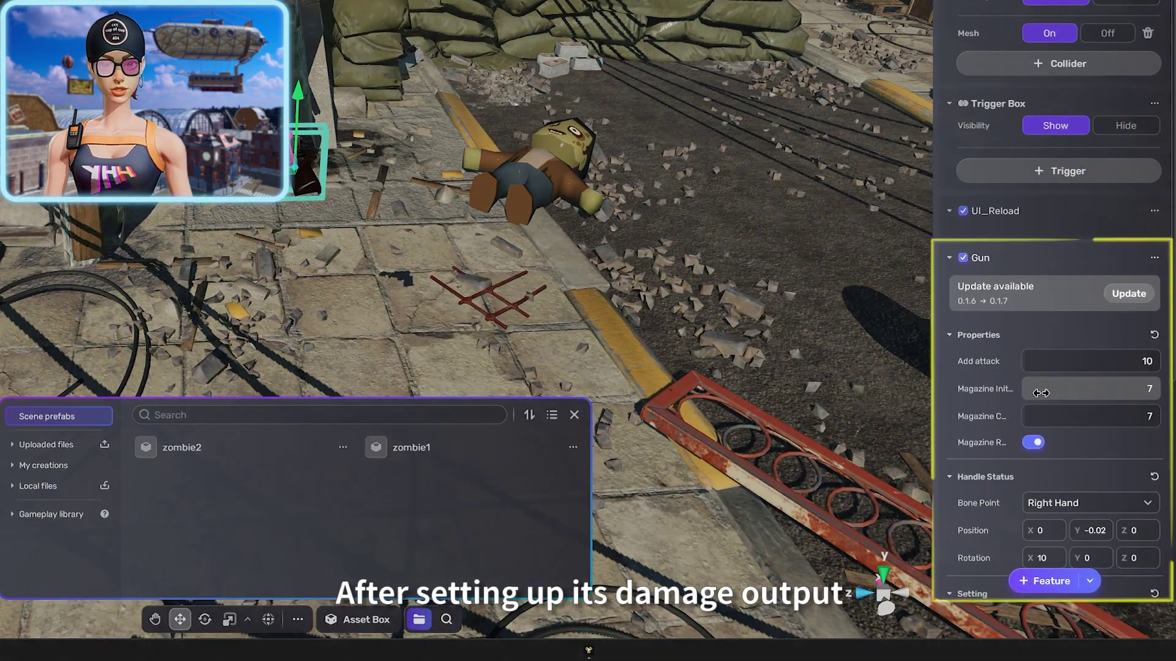
{"action": "left_click", "coordinate": [1112, 520]}
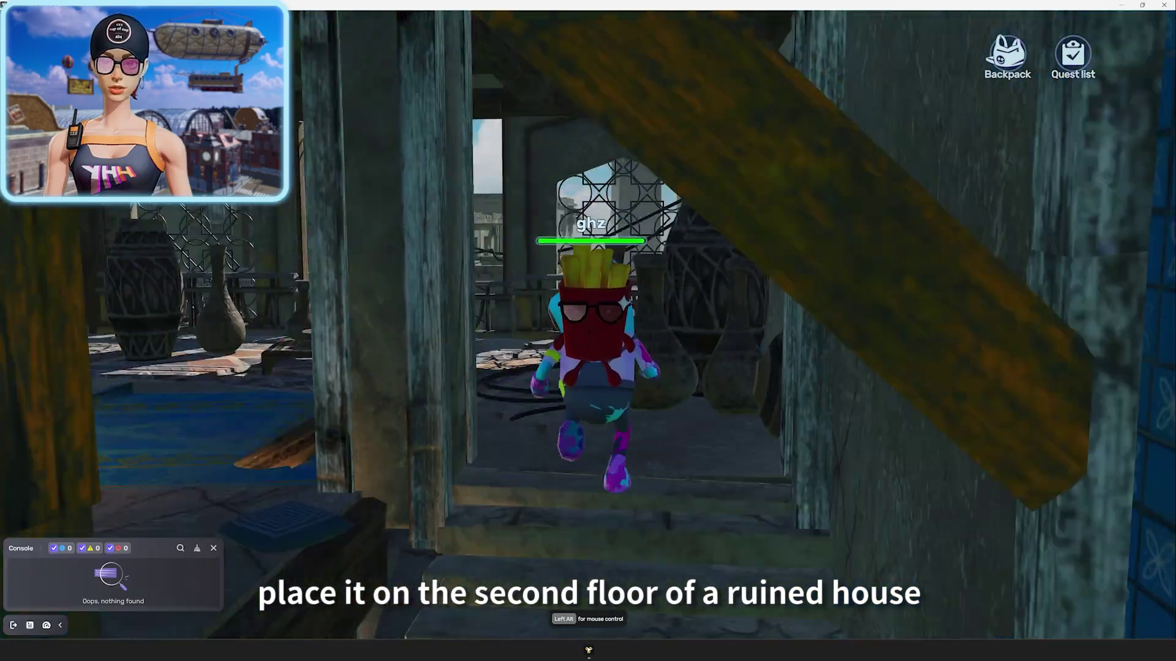
Walk up to the Electric gun on the upper floor and start its dialogue
{"action": "key", "text": "w"}
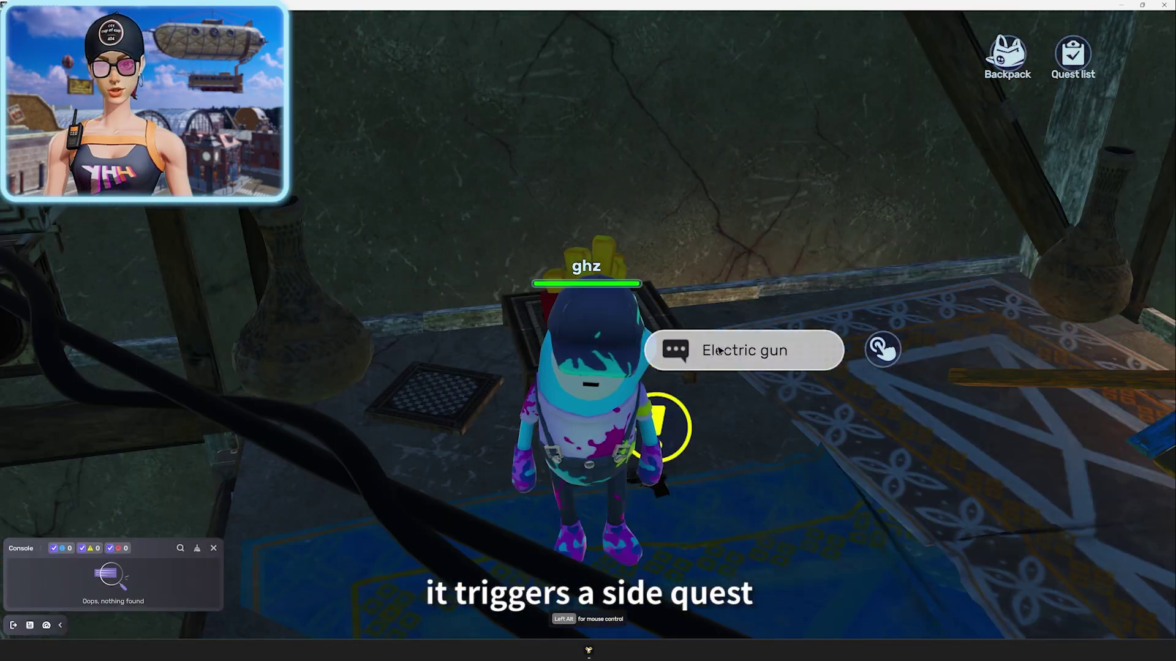
{"action": "key", "text": "e"}
{"action": "left_click", "coordinate": [817, 262]}
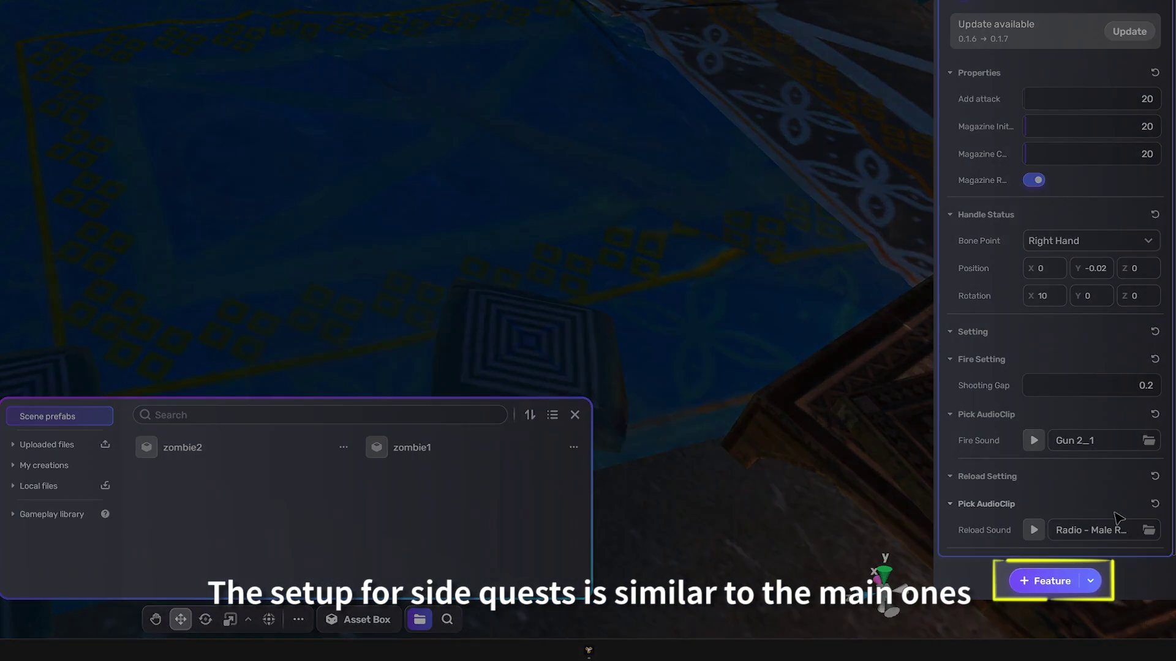
Add a Quest feature to the Electric gun and choose the branch dialogue for it
{"action": "left_click", "coordinate": [1046, 581]}
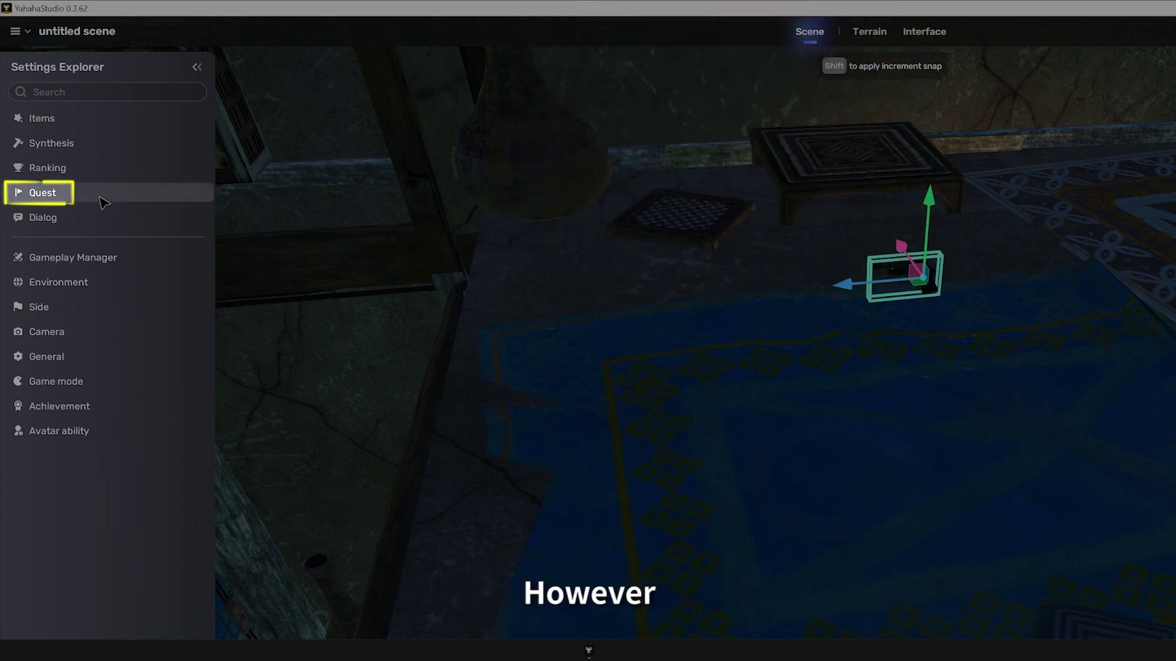
{"action": "left_click", "coordinate": [104, 202]}
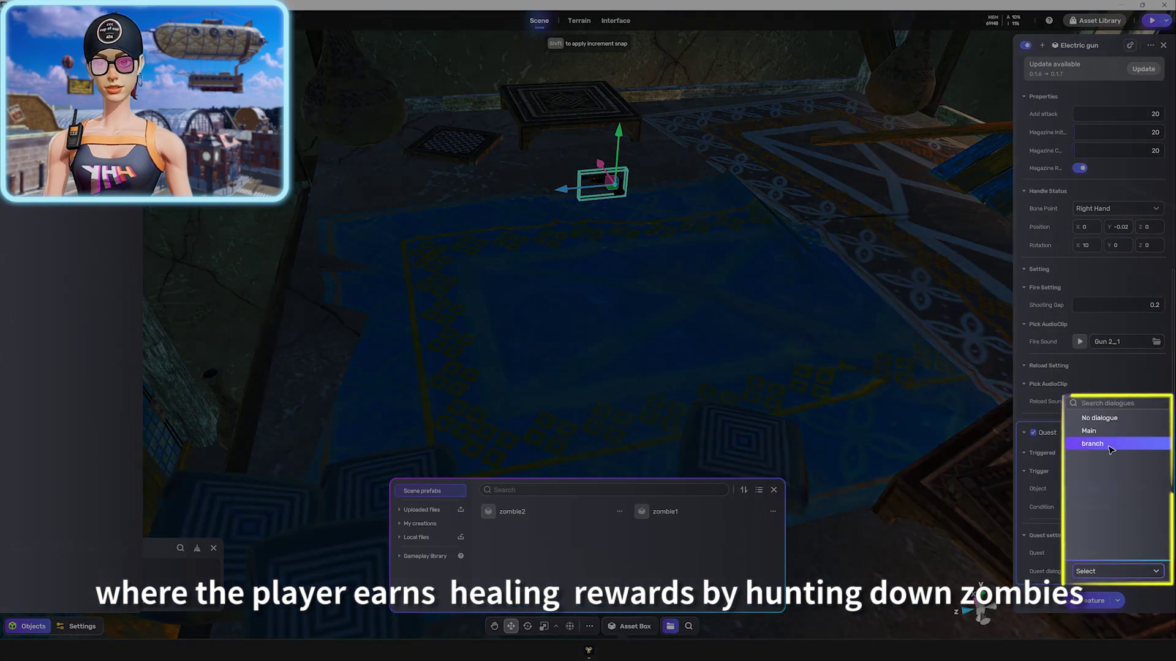
{"action": "left_click", "coordinate": [1110, 444]}
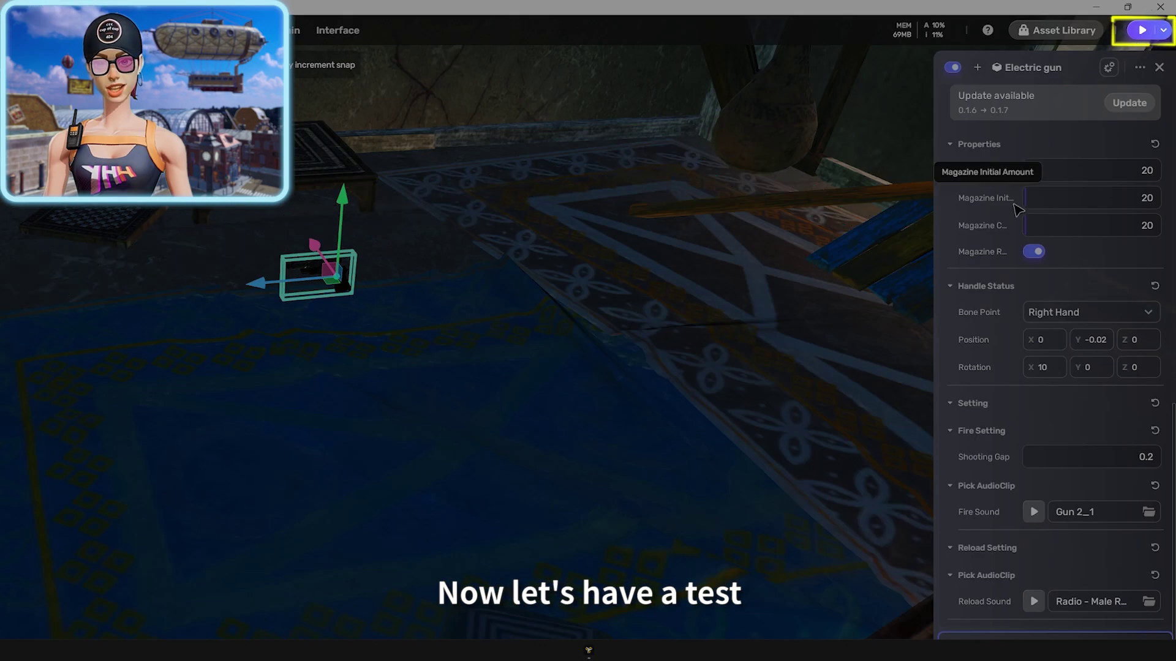
Playtest: run up the stairs to the Electric gun, talk to it, and finish its branch dialogue
{"action": "left_click", "coordinate": [1142, 29]}
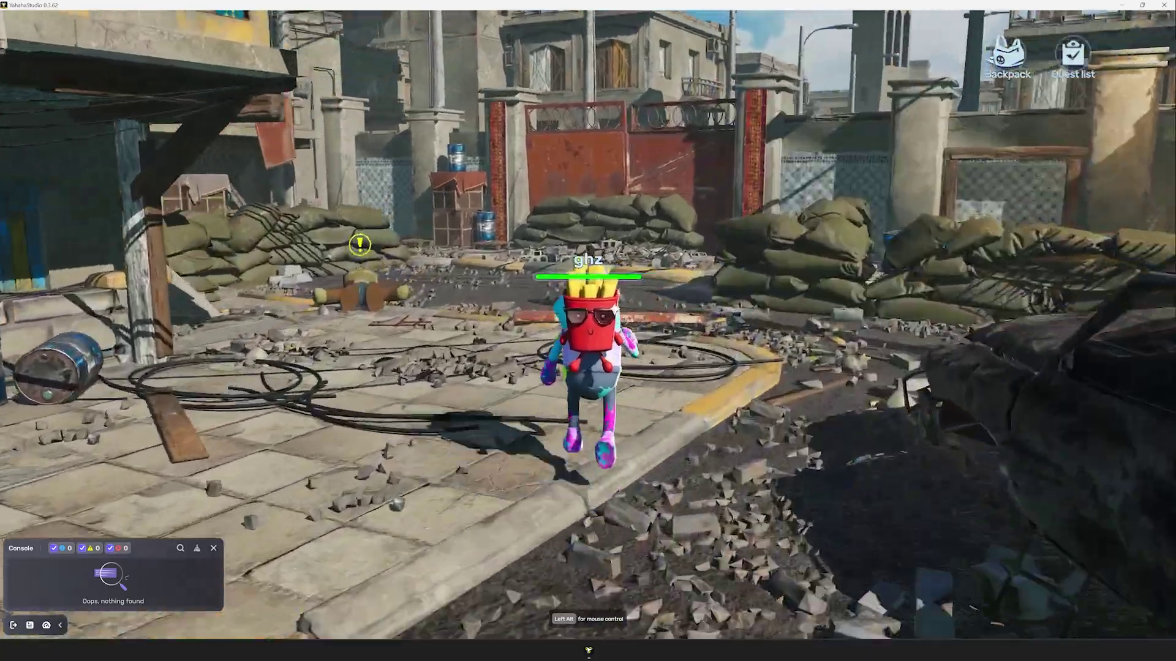
{"action": "key", "text": "w"}
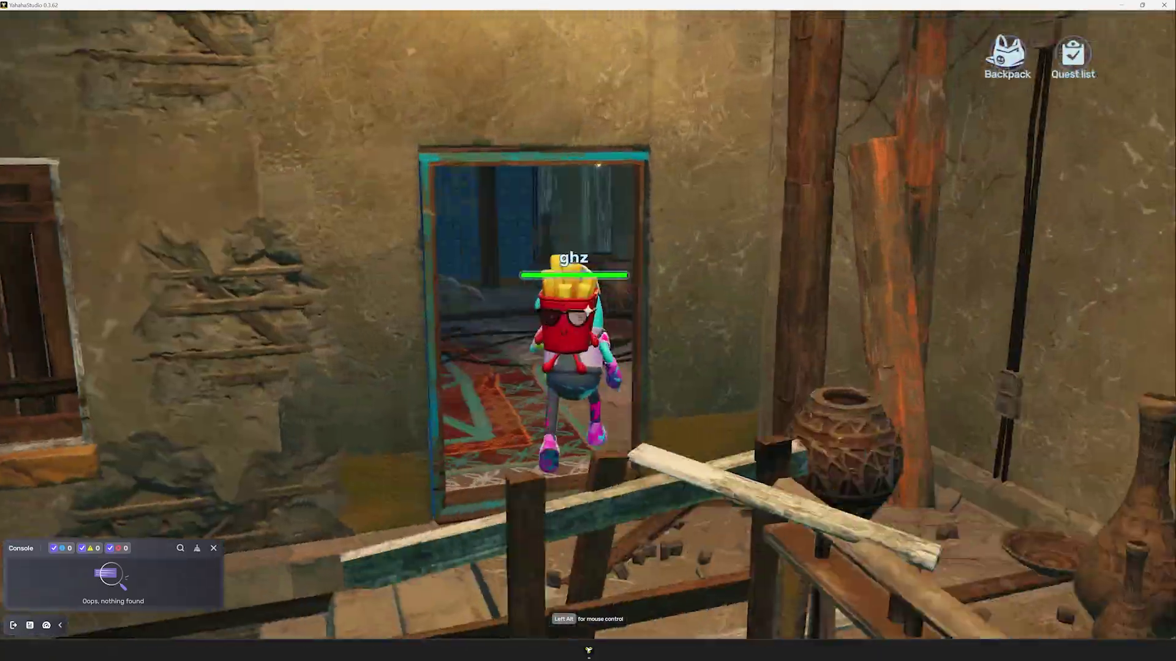
{"action": "key", "text": "w"}
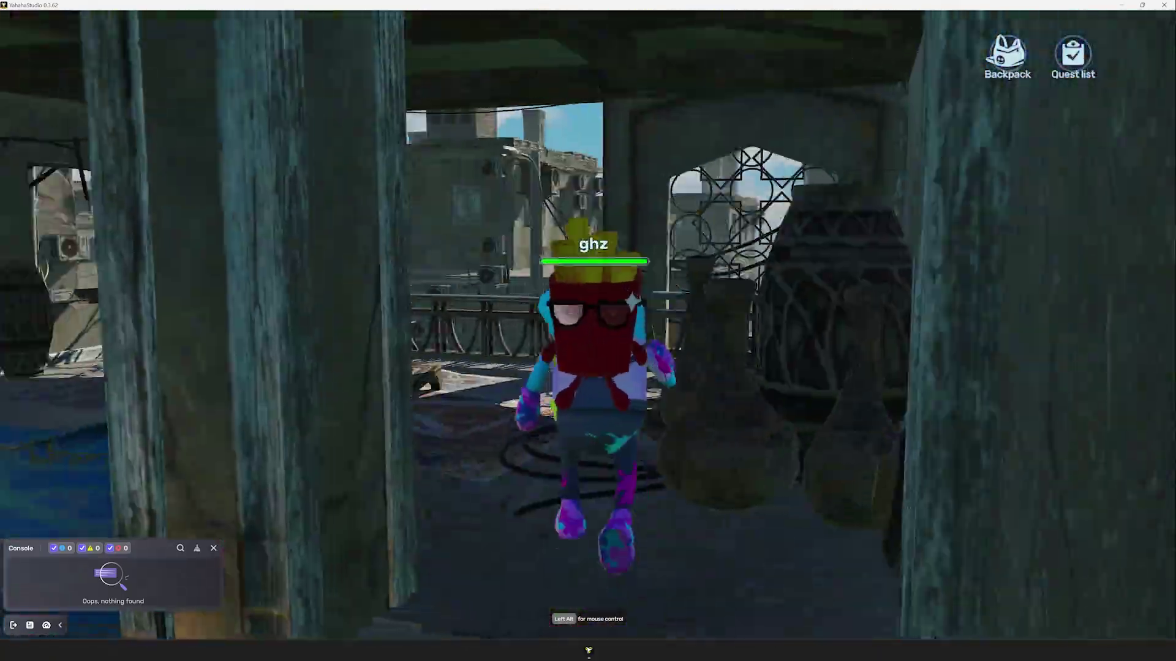
{"action": "key", "text": "w"}
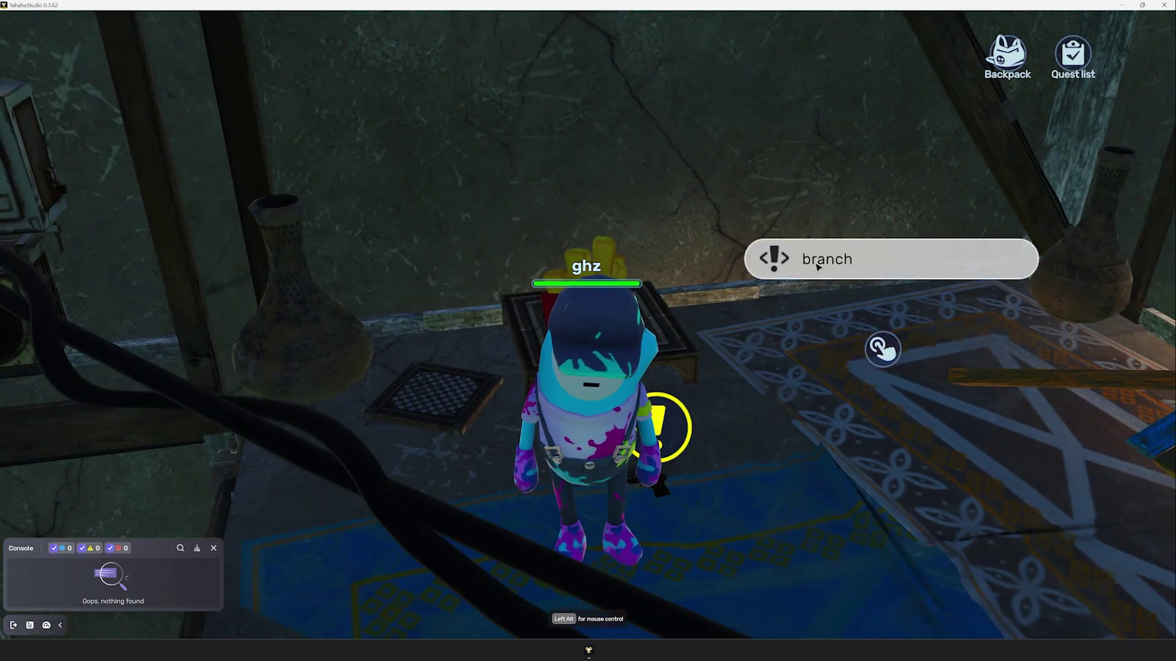
{"action": "left_click", "coordinate": [817, 263]}
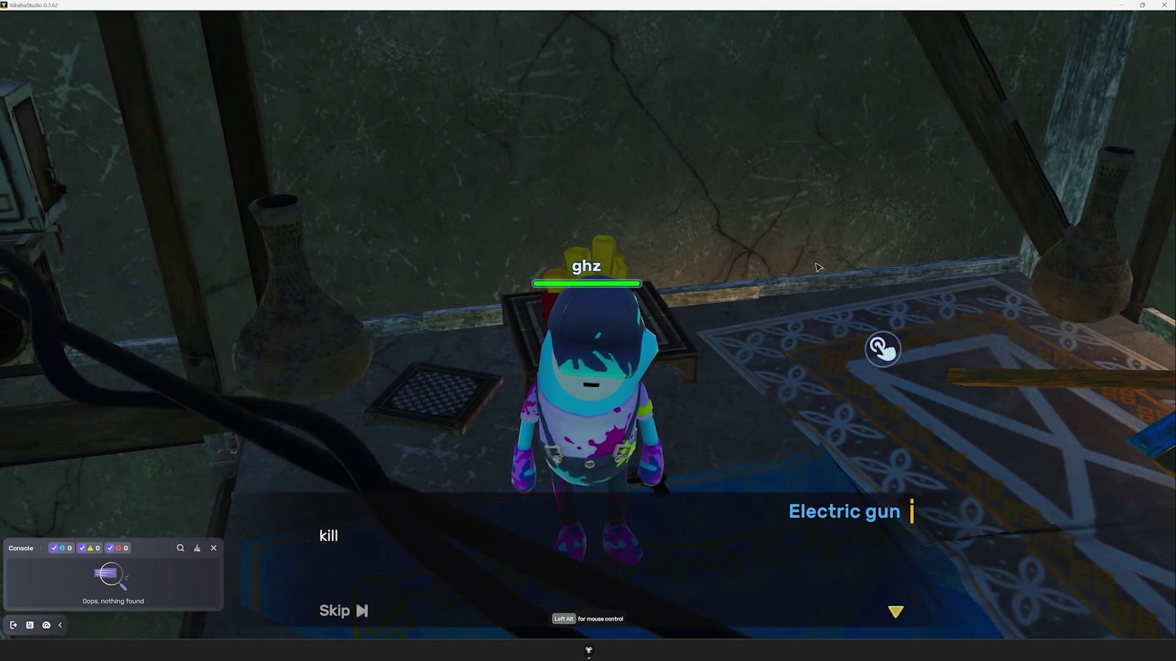
{"action": "left_click", "coordinate": [891, 610]}
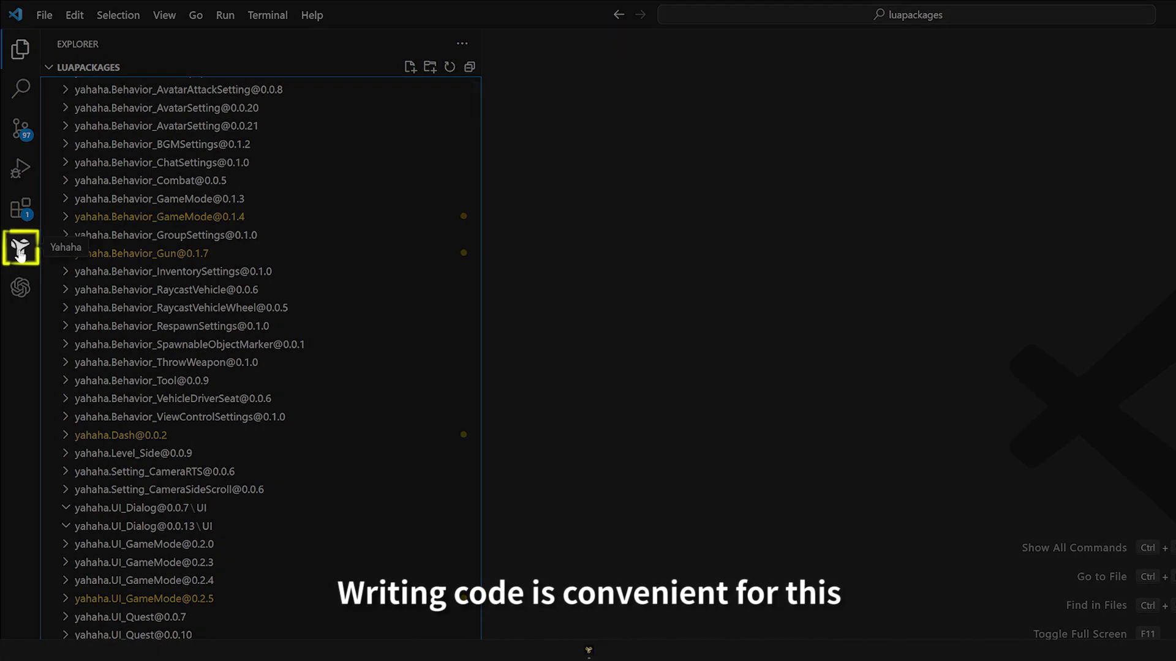
Create a new Yahaha component named ZombieOutbreak in Visual Studio Code
{"action": "left_click", "coordinate": [19, 241]}
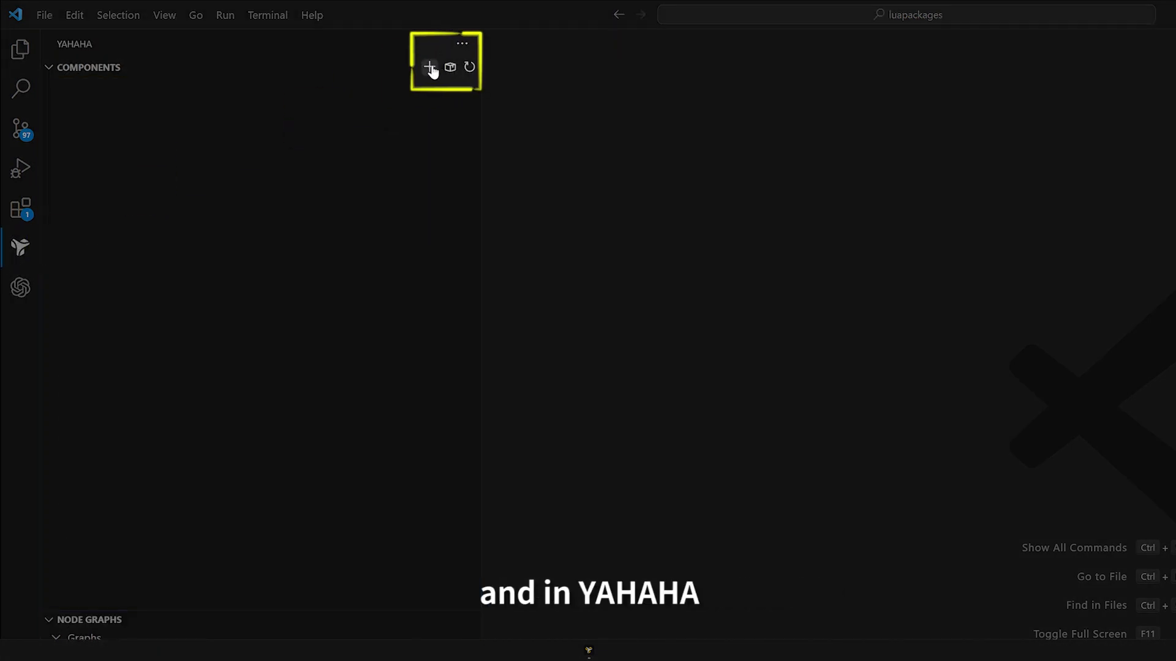
{"action": "left_click", "coordinate": [430, 67]}
{"action": "type", "text": "Zo"}
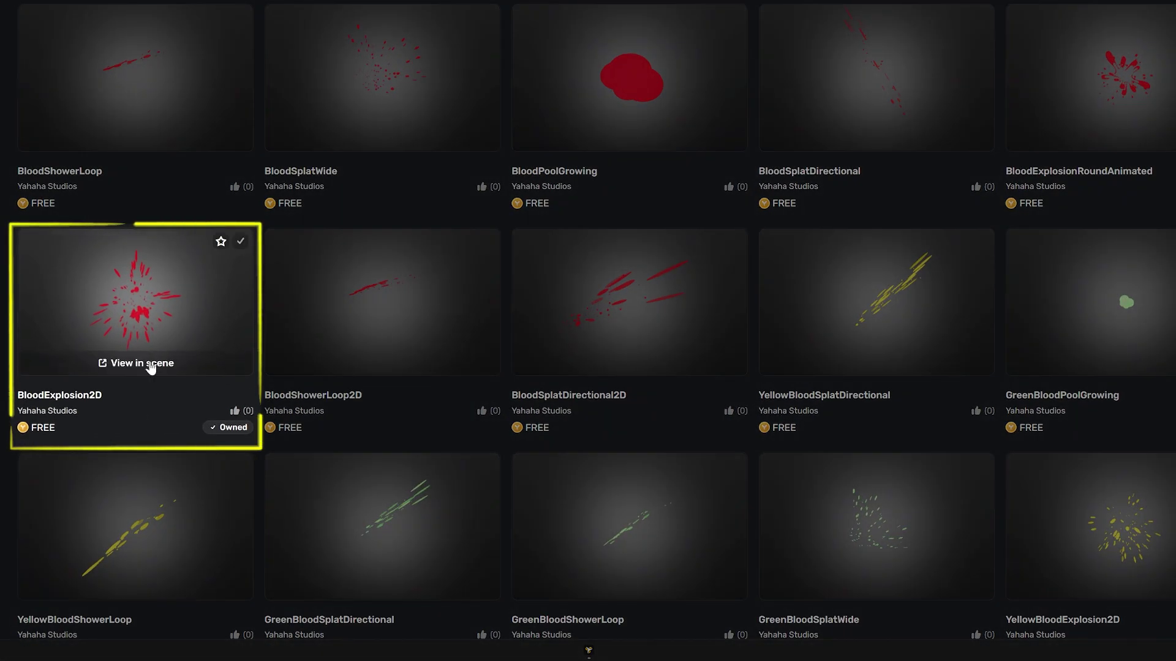
Add the BloodExplosion2D effect, rename it 'blood', and save it as a prefab
{"action": "left_click", "coordinate": [142, 363]}
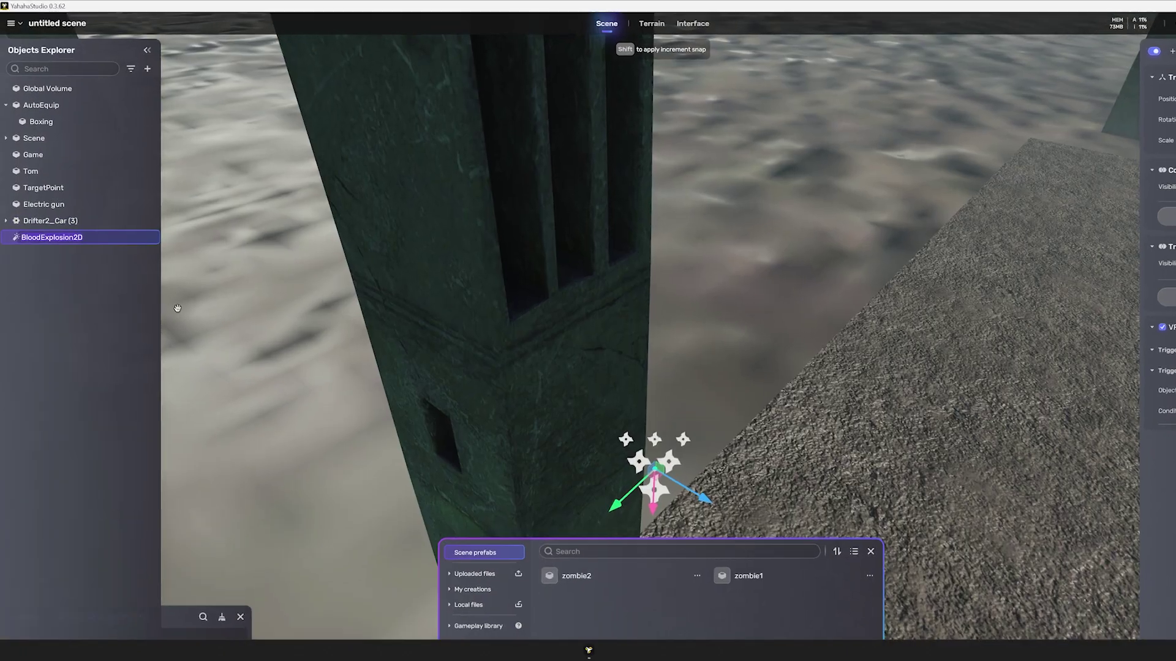
{"action": "type", "text": "blood"}
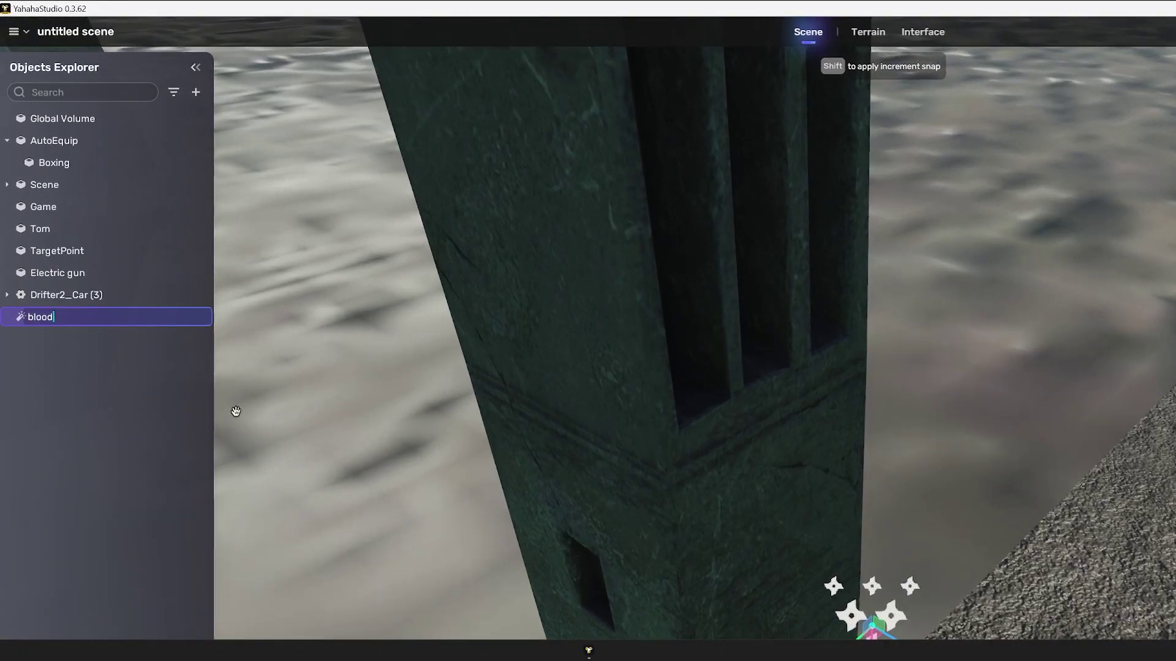
{"action": "right_click", "coordinate": [110, 325]}
{"action": "left_click", "coordinate": [168, 570]}
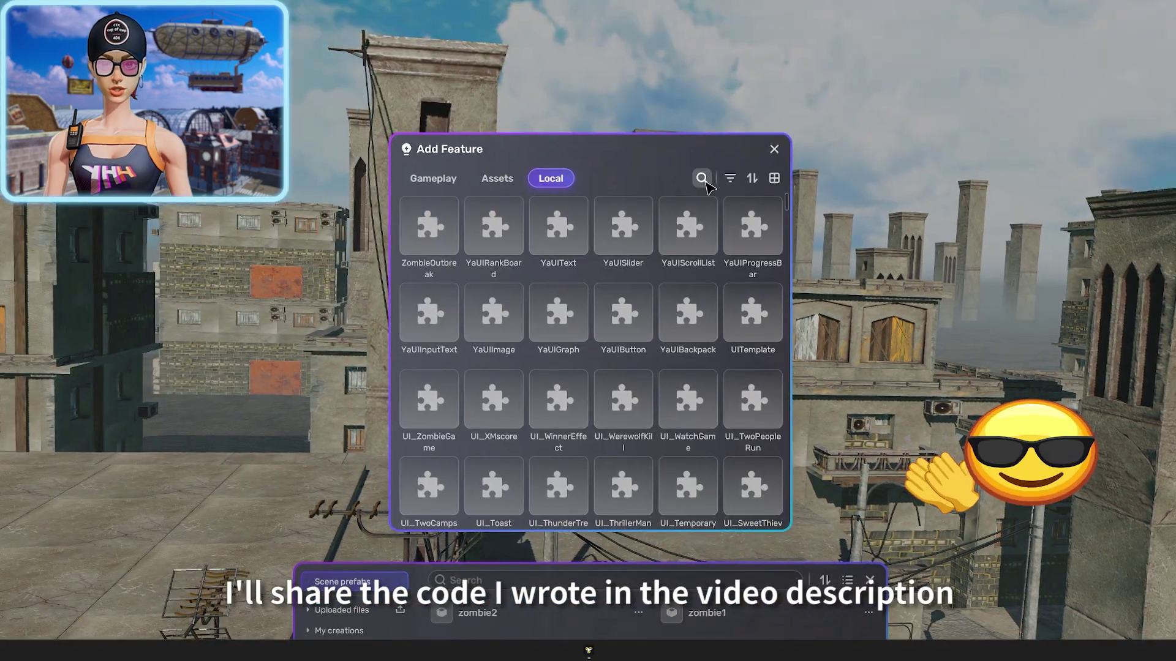
Search the local features for 'zom' and attach ZombieOutbreak to the Game object
{"action": "left_click", "coordinate": [701, 179]}
{"action": "type", "text": "zombieout"}
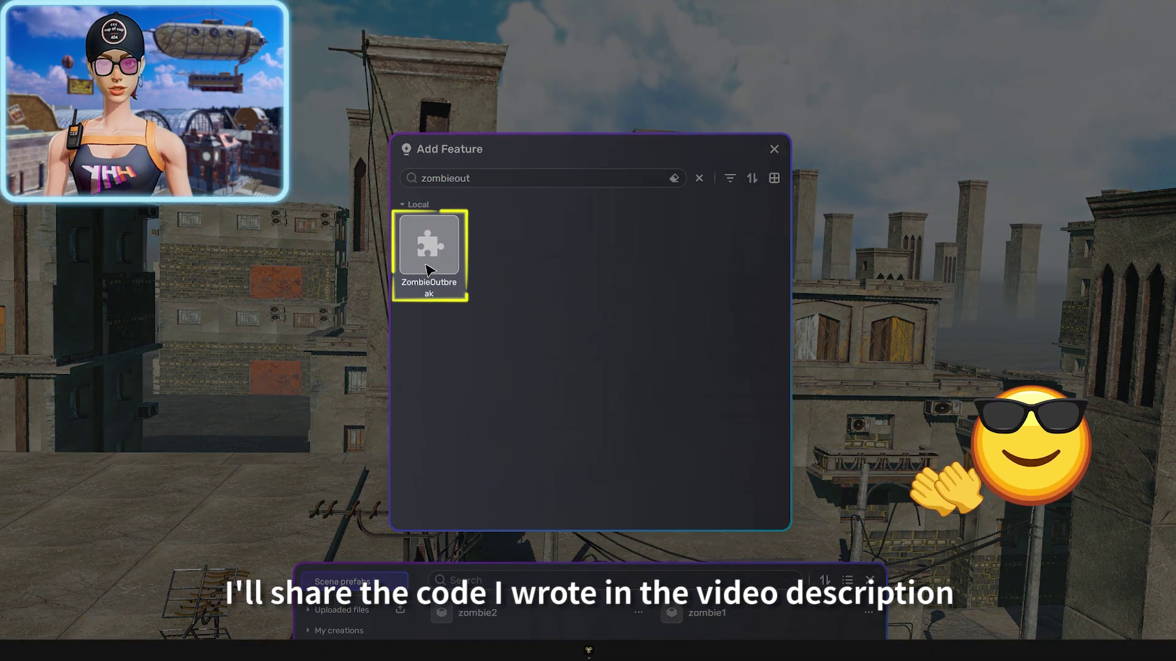
{"action": "left_click", "coordinate": [428, 263]}
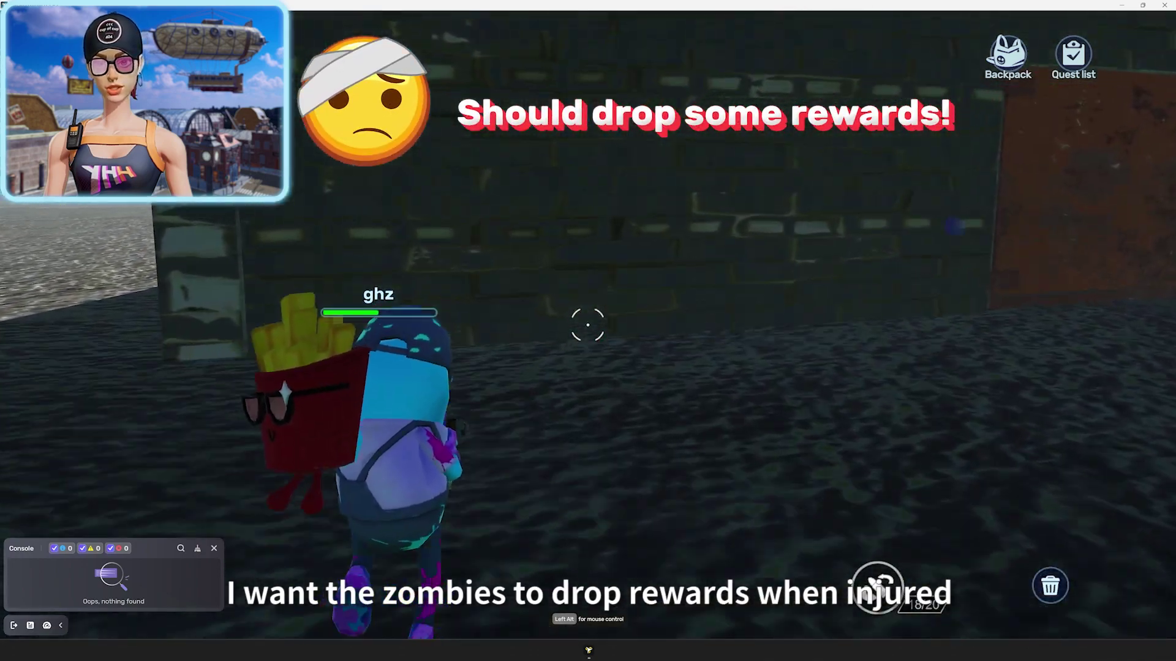
Give zombie1 an Item Drop that drops 2 atk items on insufficient health
{"action": "key", "text": "w"}
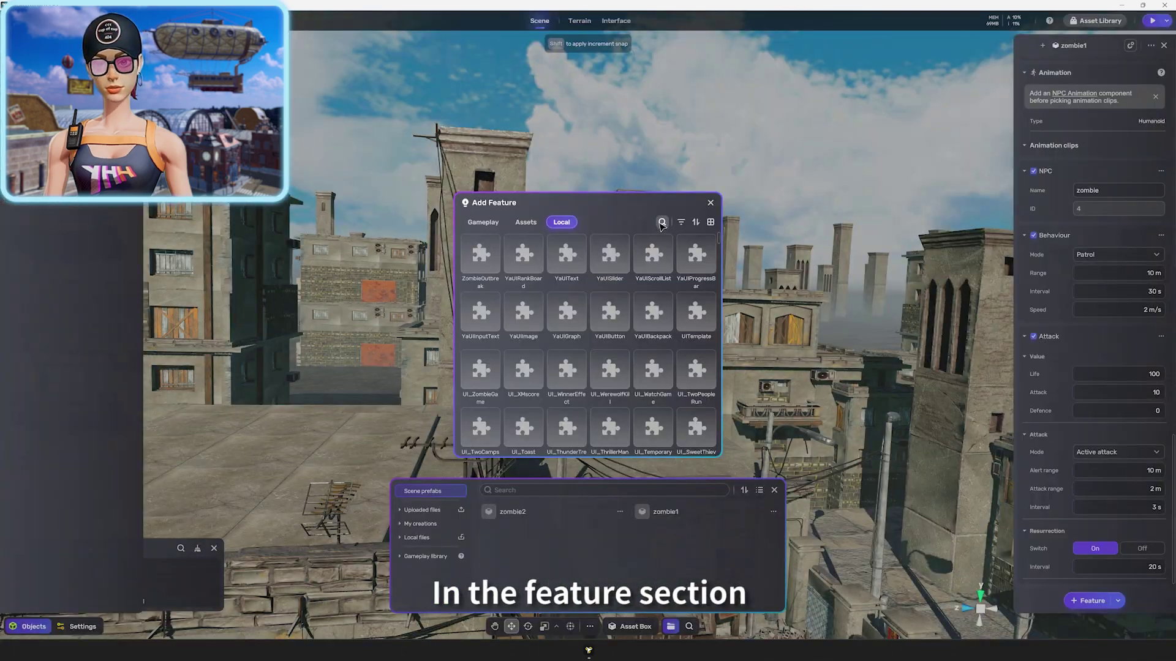
{"action": "left_click", "coordinate": [662, 222]}
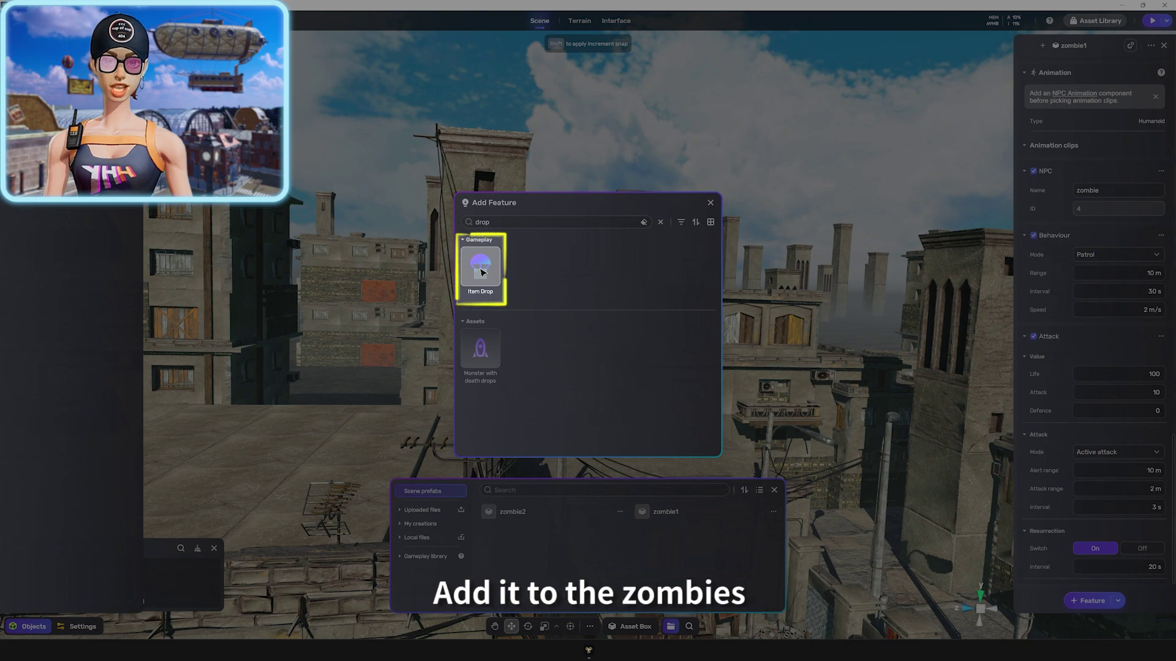
{"action": "left_click", "coordinate": [482, 269]}
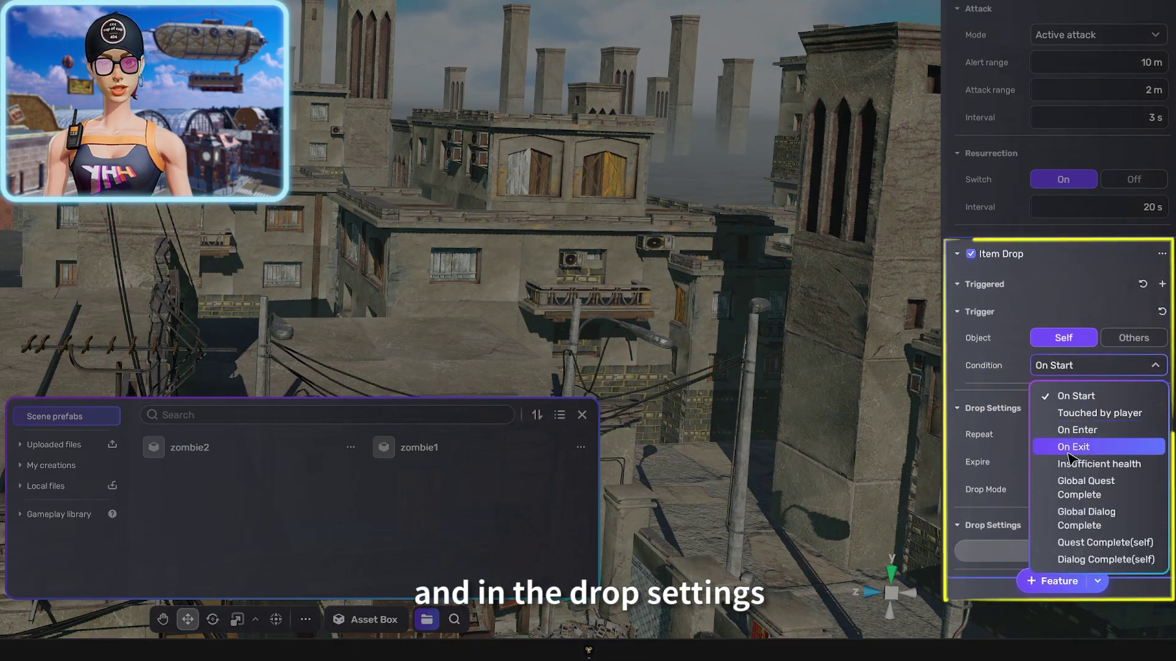
{"action": "left_click", "coordinate": [1073, 464]}
{"action": "left_click", "coordinate": [1035, 554]}
{"action": "scroll", "coordinate": [1041, 509], "scroll_direction": "down", "scroll_amount": 3}
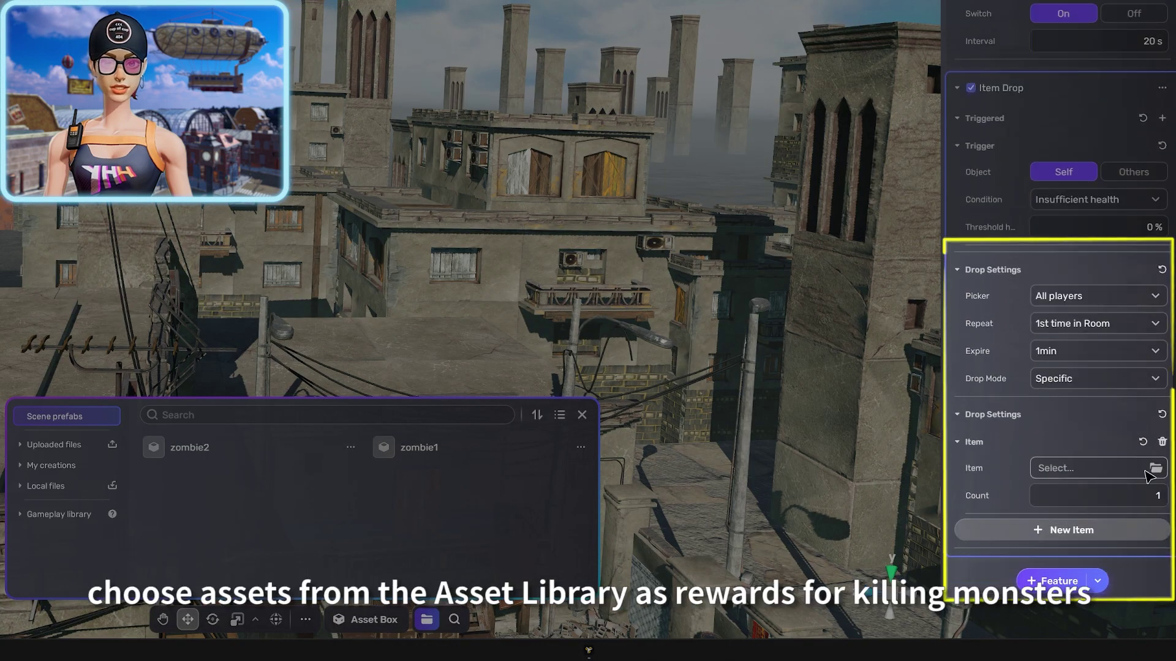
{"action": "left_click", "coordinate": [1154, 469]}
{"action": "left_click", "coordinate": [451, 243]}
{"action": "type", "text": "2"}
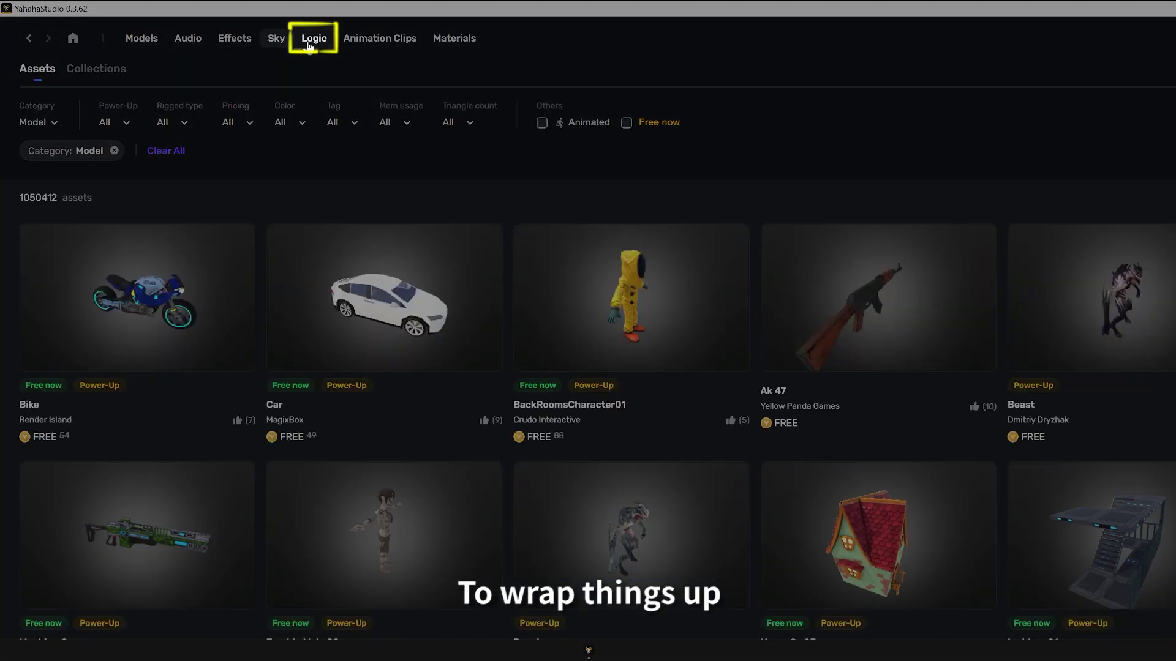
Search the Asset Library for 'car', place the red Drifter2_Car, and inspect it
{"action": "left_click", "coordinate": [313, 38]}
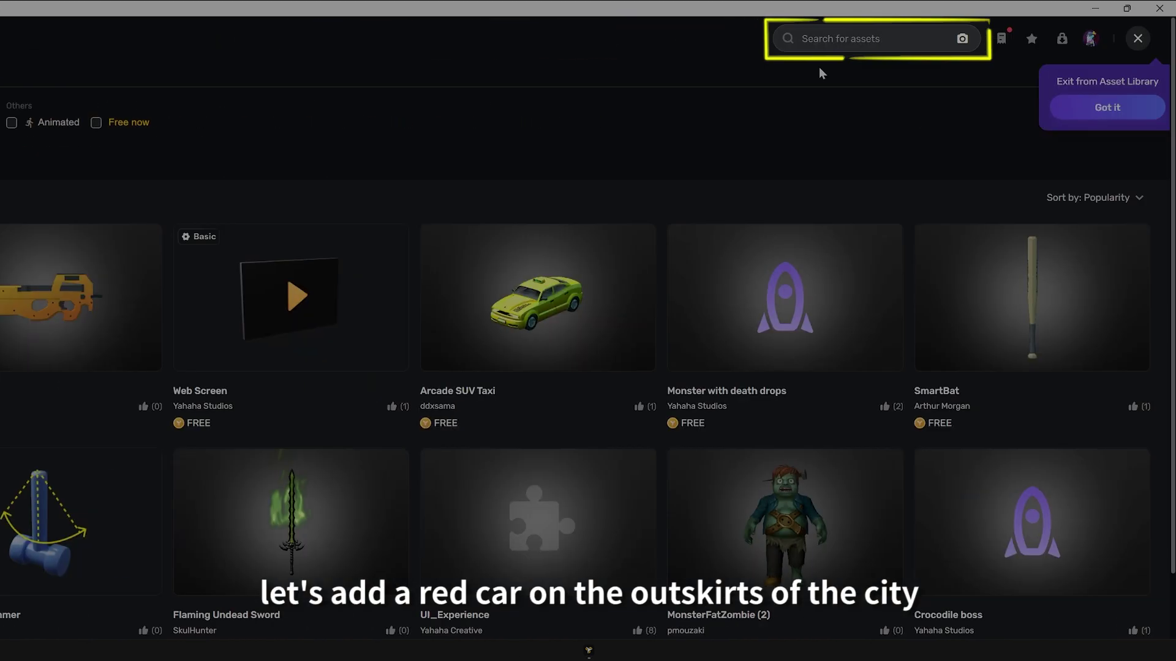
{"action": "type", "text": "car"}
{"action": "key", "text": "Return"}
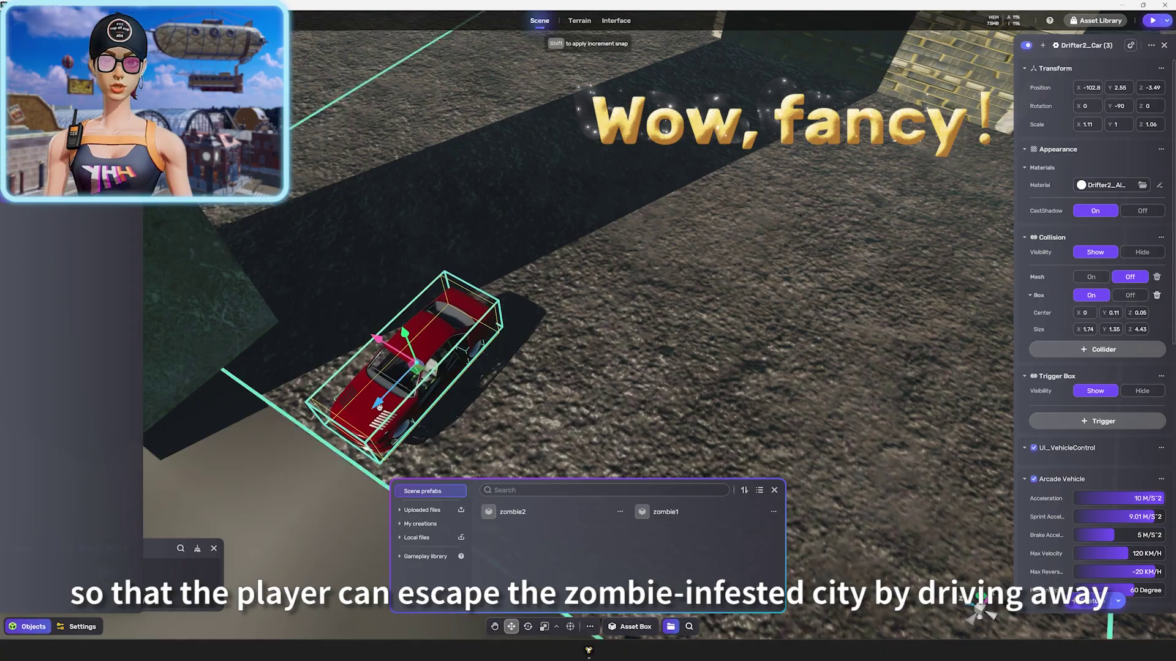
{"action": "right_click_drag", "start_coordinate": [405, 401], "coordinate": [404, 332]}
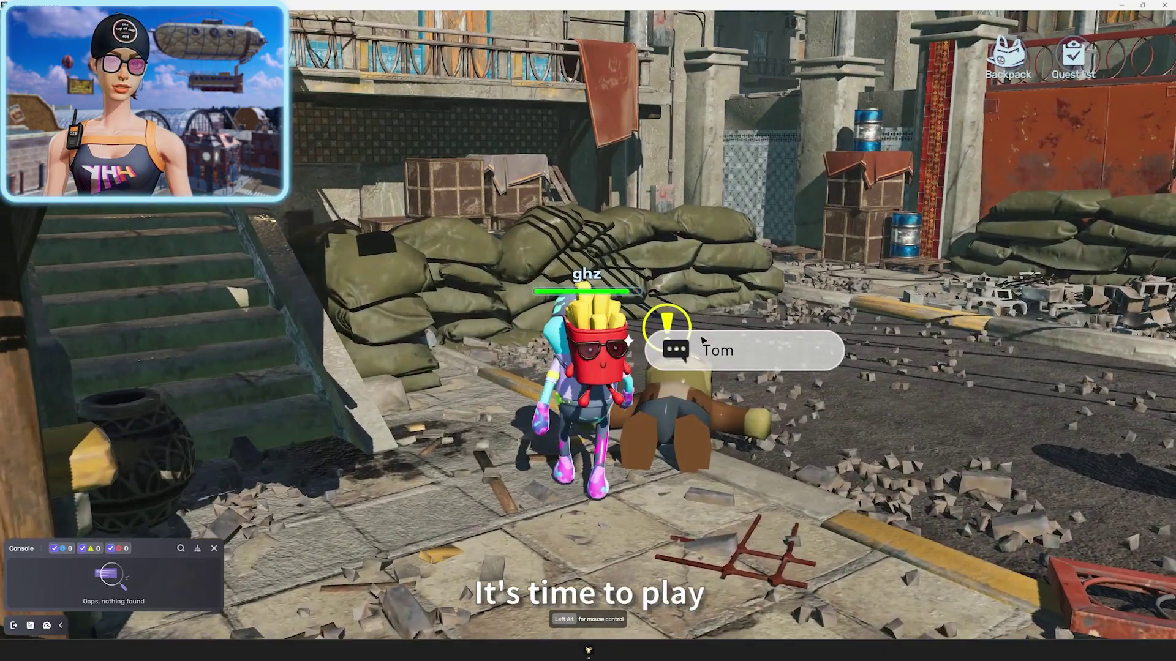
Talk to Tom, then run upstairs to the Electric gun and interact with it
{"action": "left_click", "coordinate": [702, 340]}
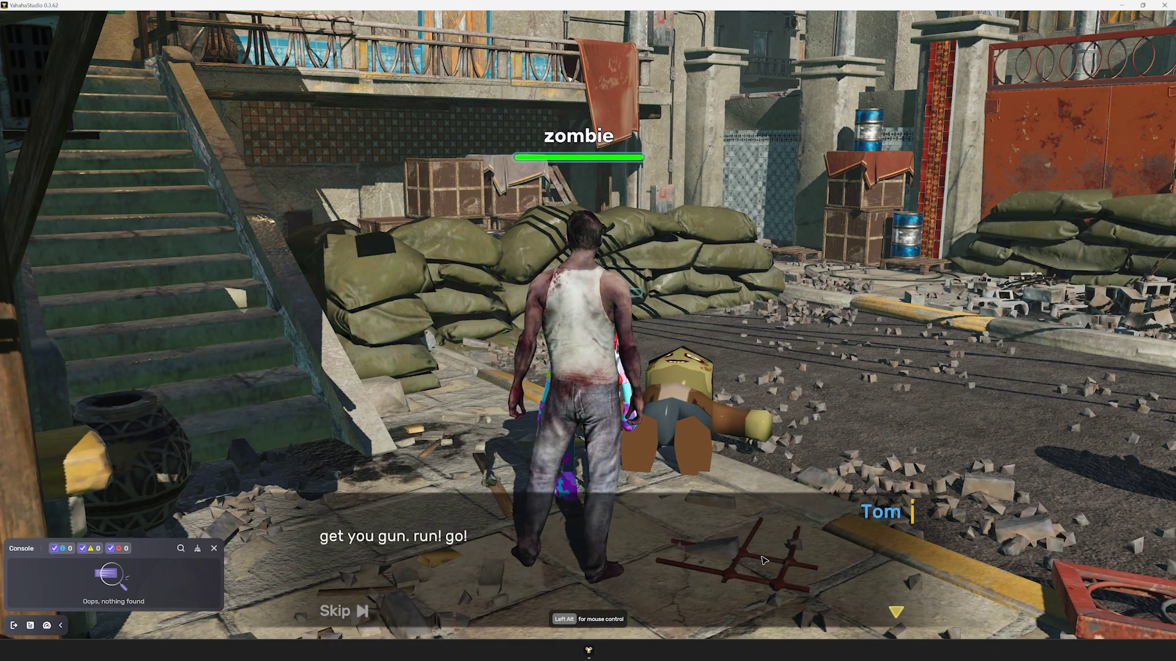
{"action": "key", "text": "w"}
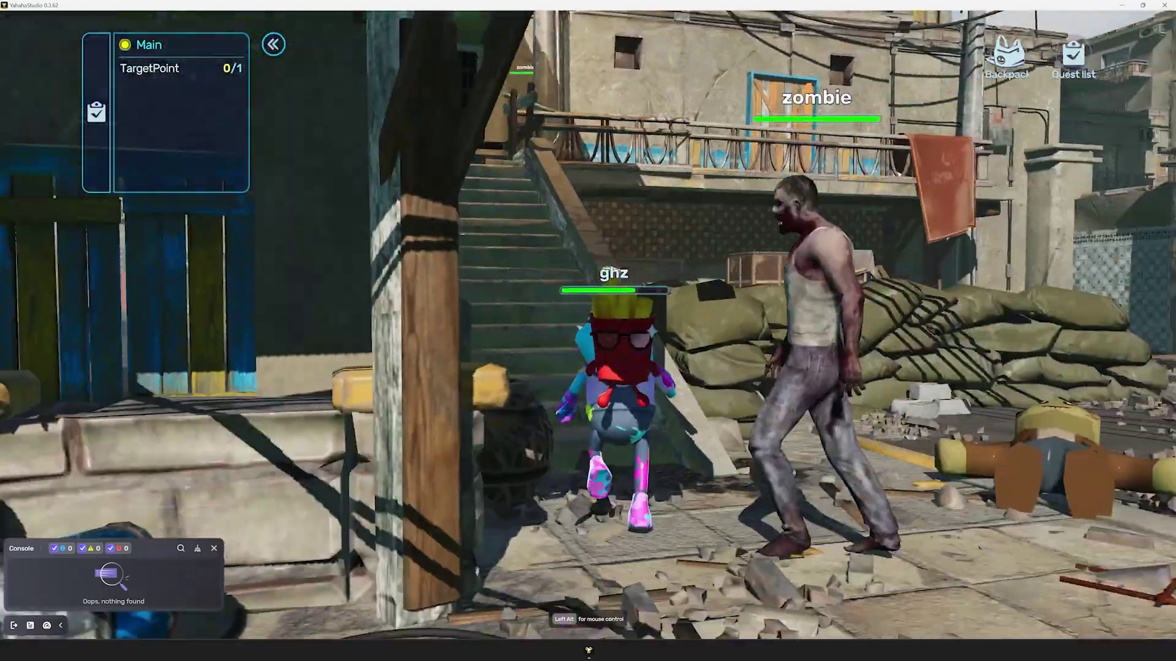
{"action": "key", "text": "w"}
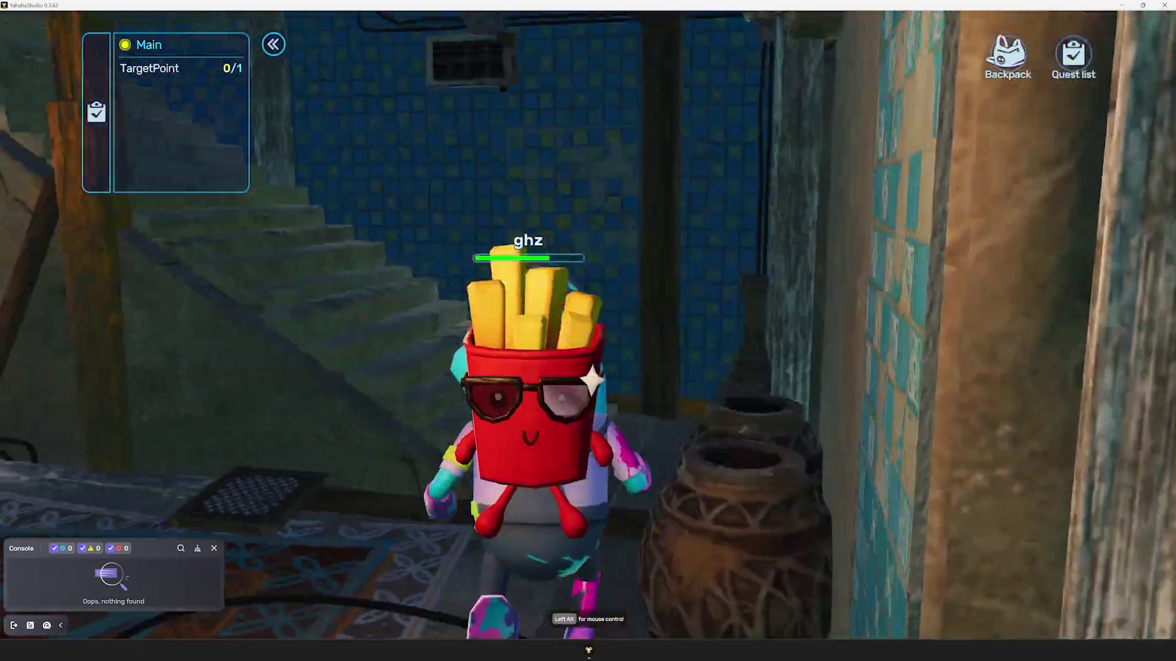
{"action": "key", "text": "w"}
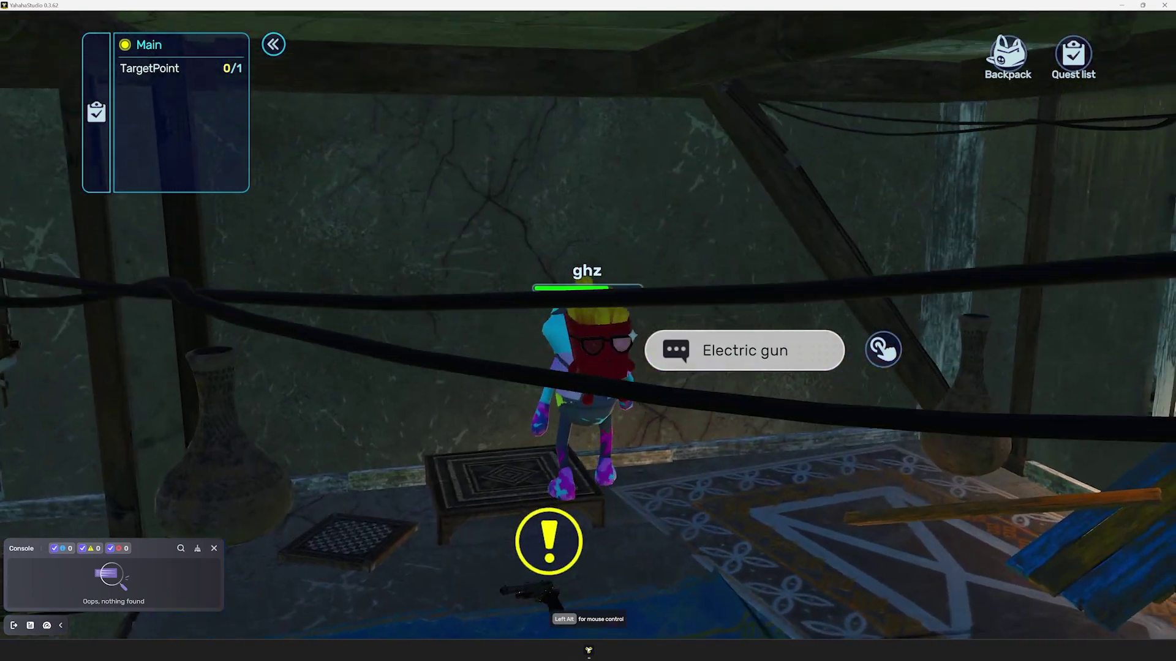
{"action": "left_click", "coordinate": [834, 259]}
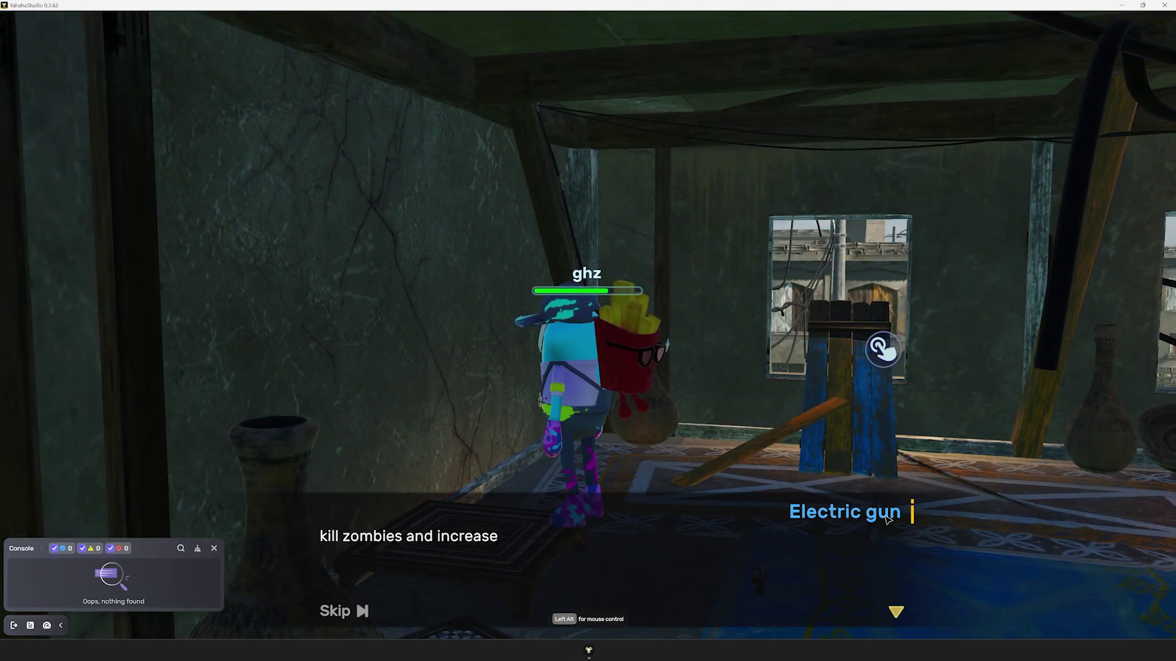
Finish the Electric gun dialogue to equip the gun
{"action": "left_click", "coordinate": [882, 349]}
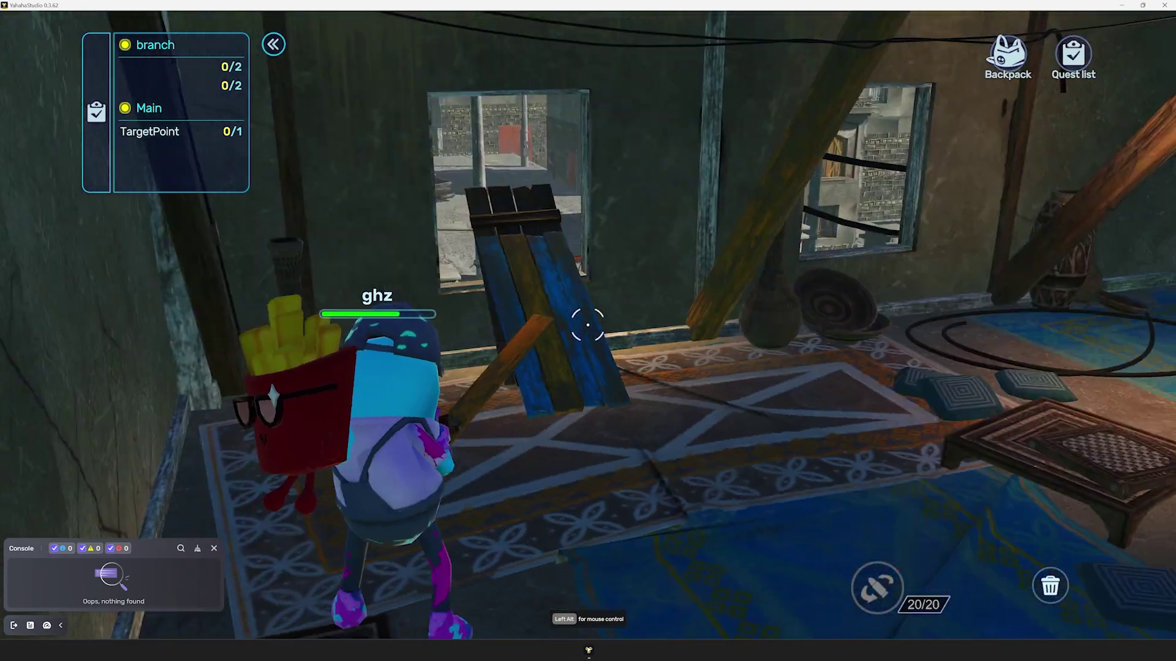